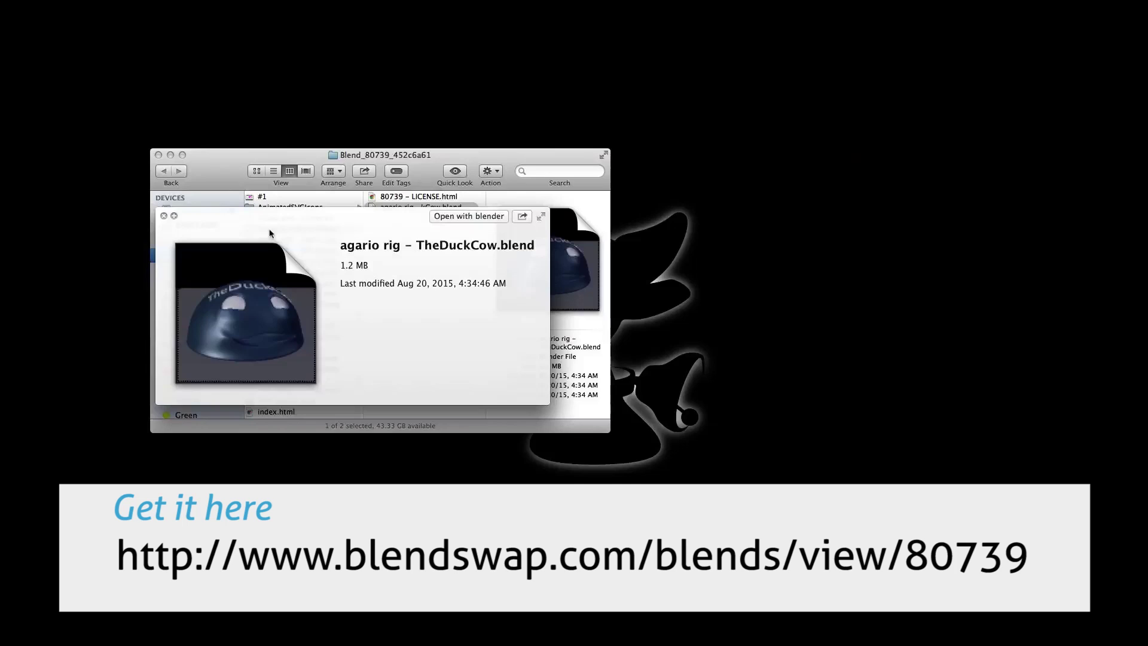
Step: Open the file "agario rig - TheDuckCow.blend" in Blender and maximize the 3D viewport
key("space")
key("super+o")
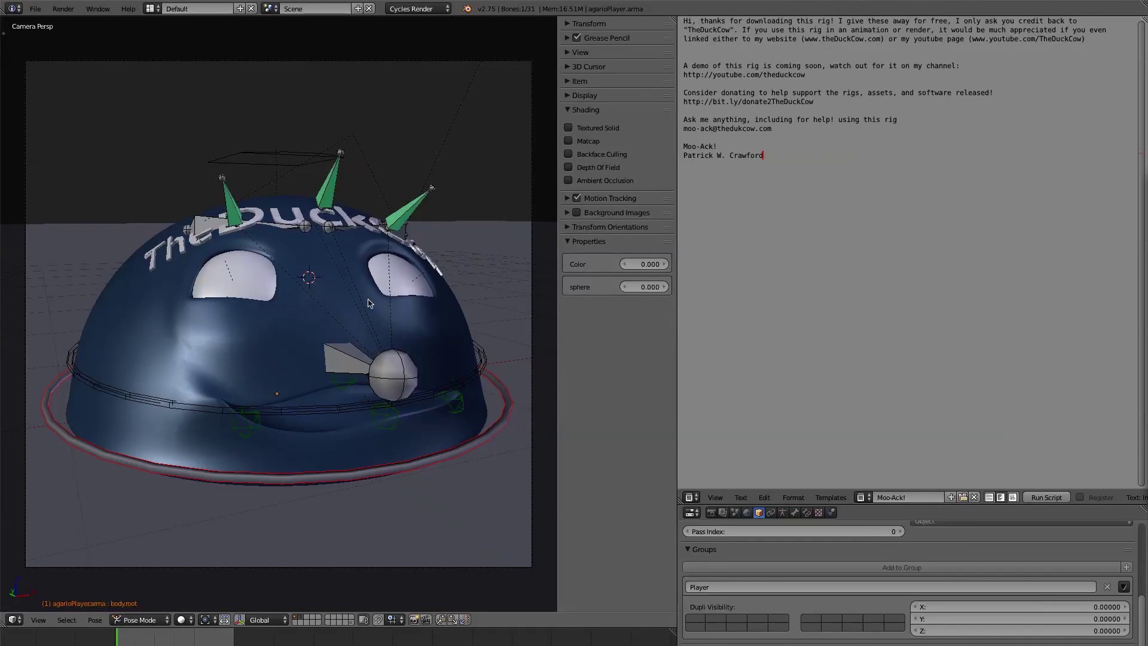
key("ctrl+alt+space")
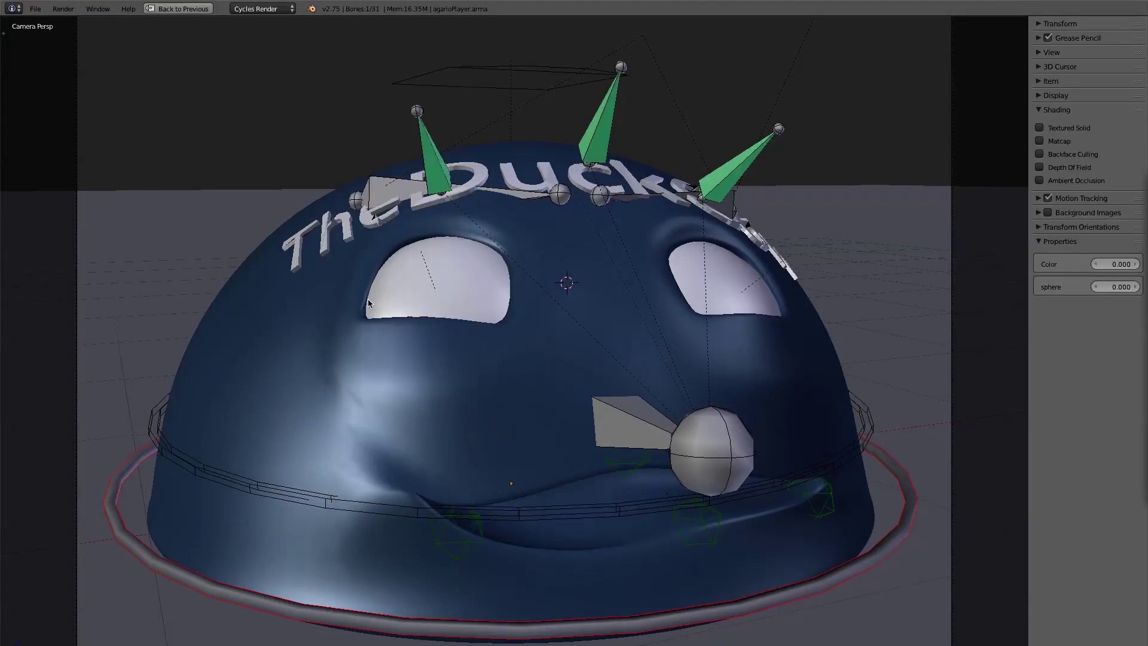
middle_click_drag(383, 275, 440, 327)
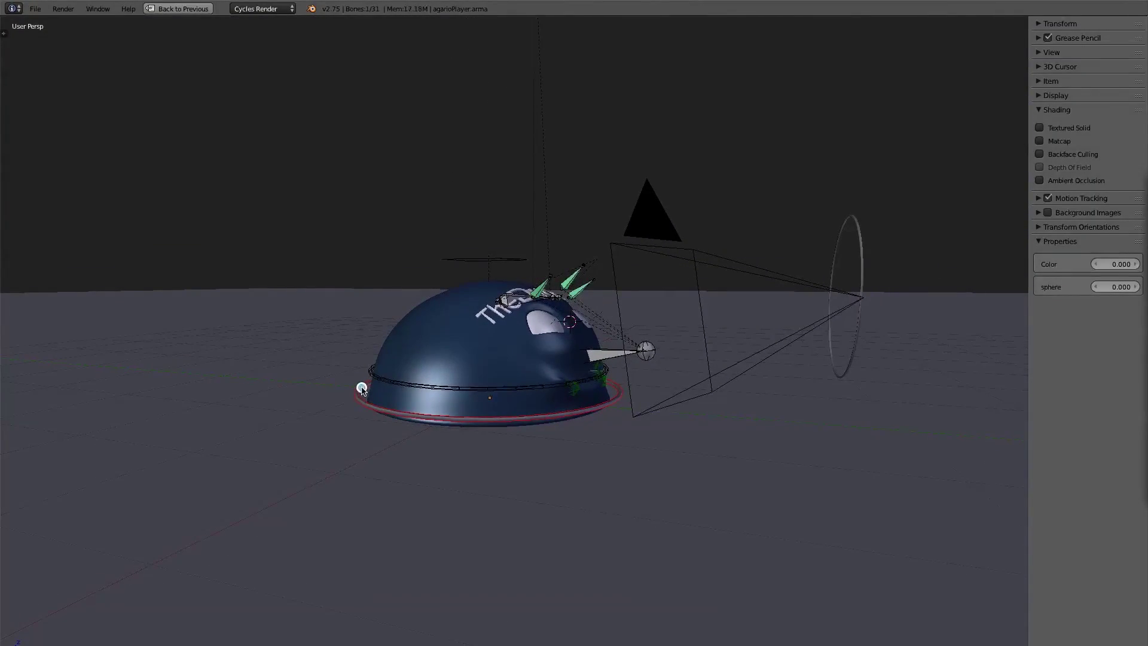
Step: Switch to wireframe shading and try moving the whole rig with its ground-level root control
key("z")
mouse_move(362, 389)
middle_mouse_down()
mouse_move(383, 367)
mouse_move(358, 371)
middle_mouse_up()
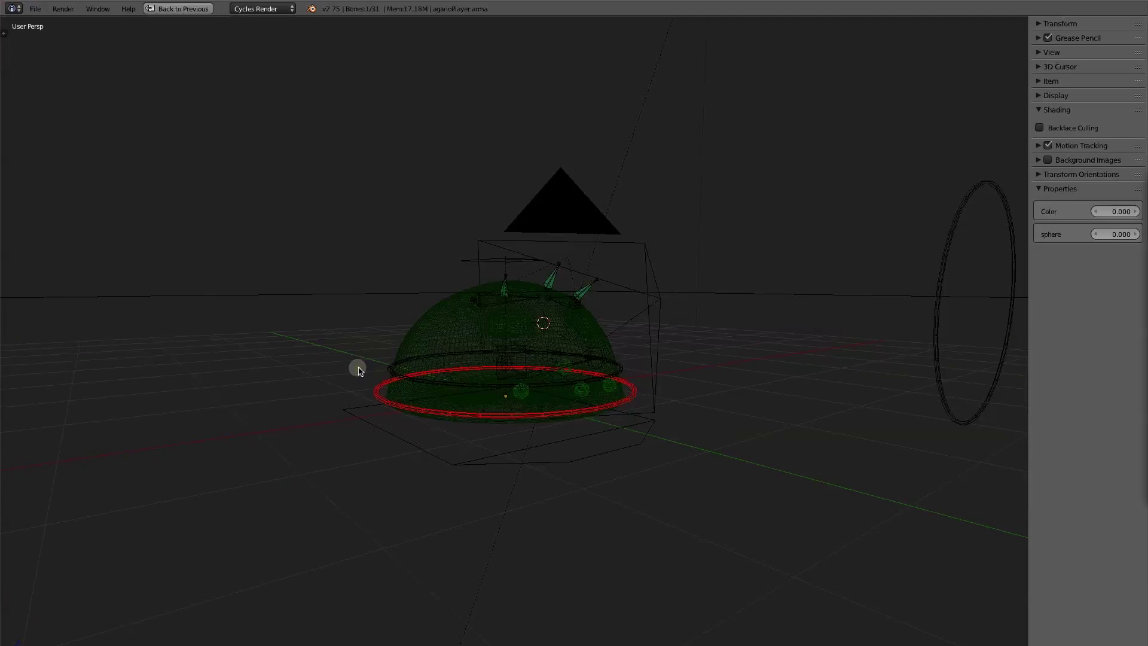
right_click(356, 416)
key("g")
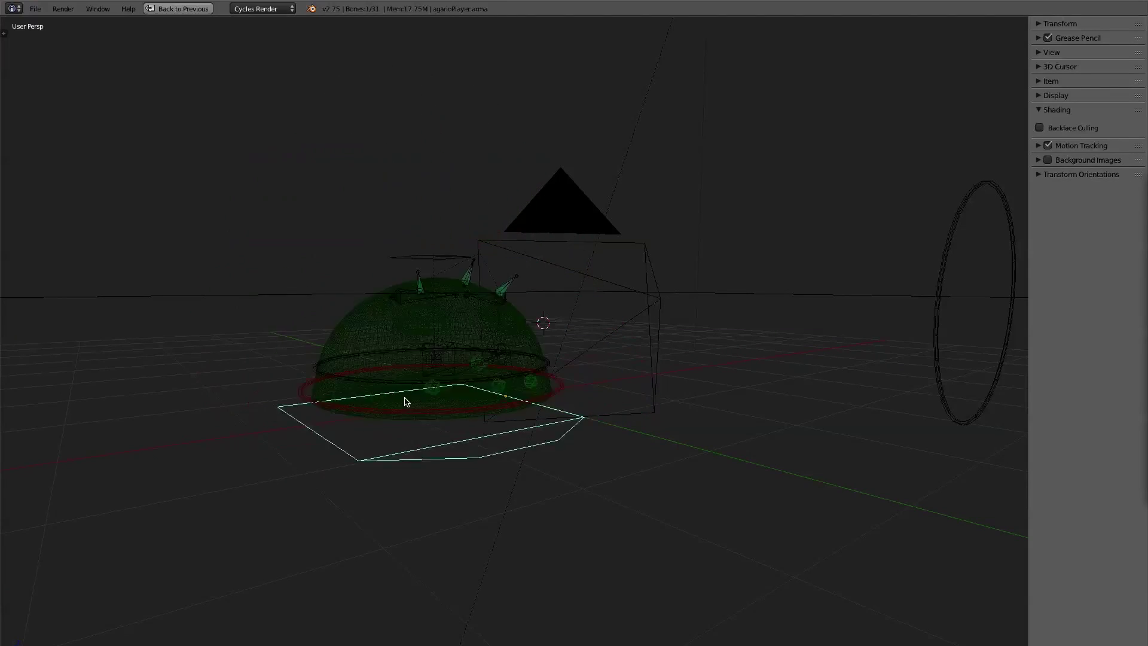
middle_click_drag(441, 407, 359, 333)
Step: Move the player's body with the ring-shaped body root control, in both solid and wireframe shading
right_click(376, 389)
key("z")
key("g")
left_click(437, 340)
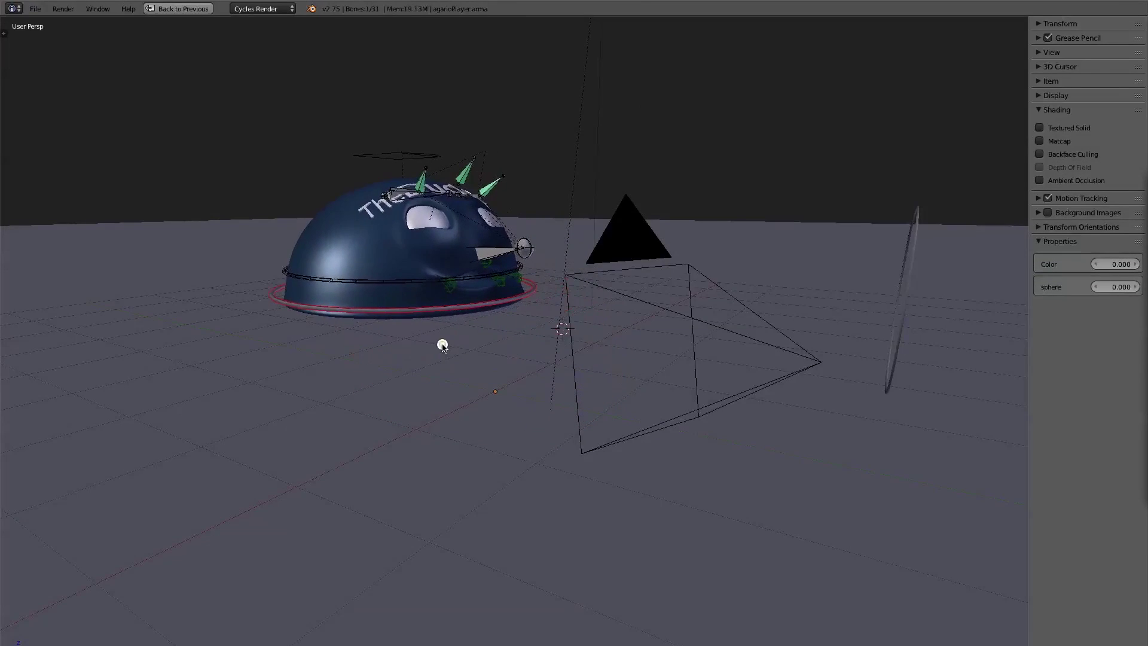
key("z")
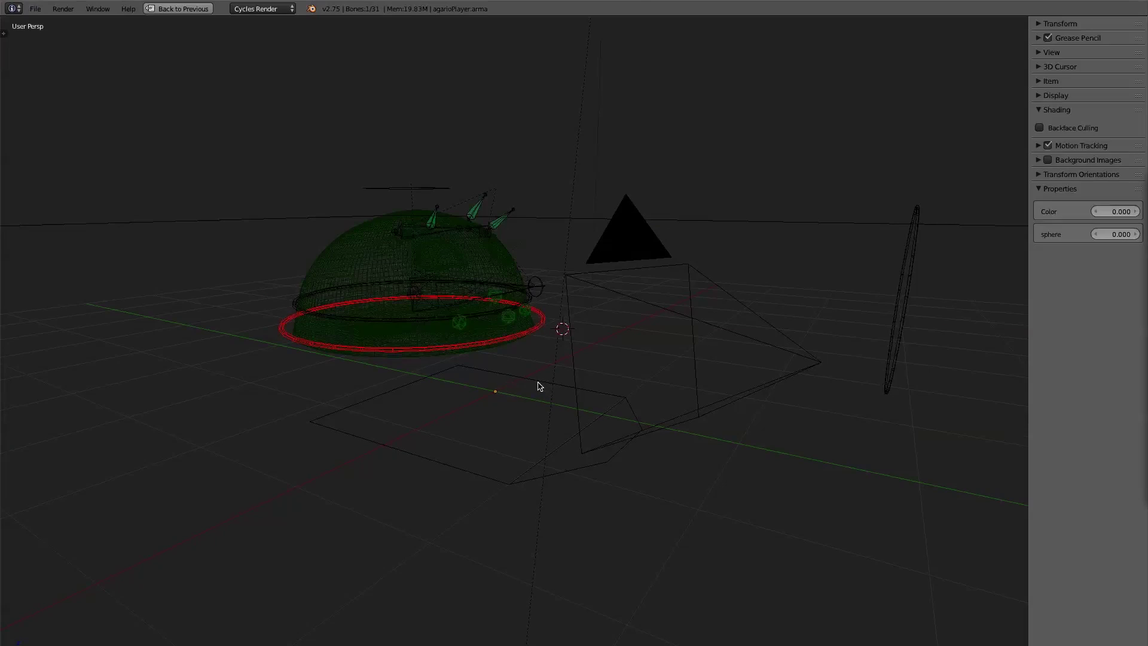
key("g")
left_click(600, 395)
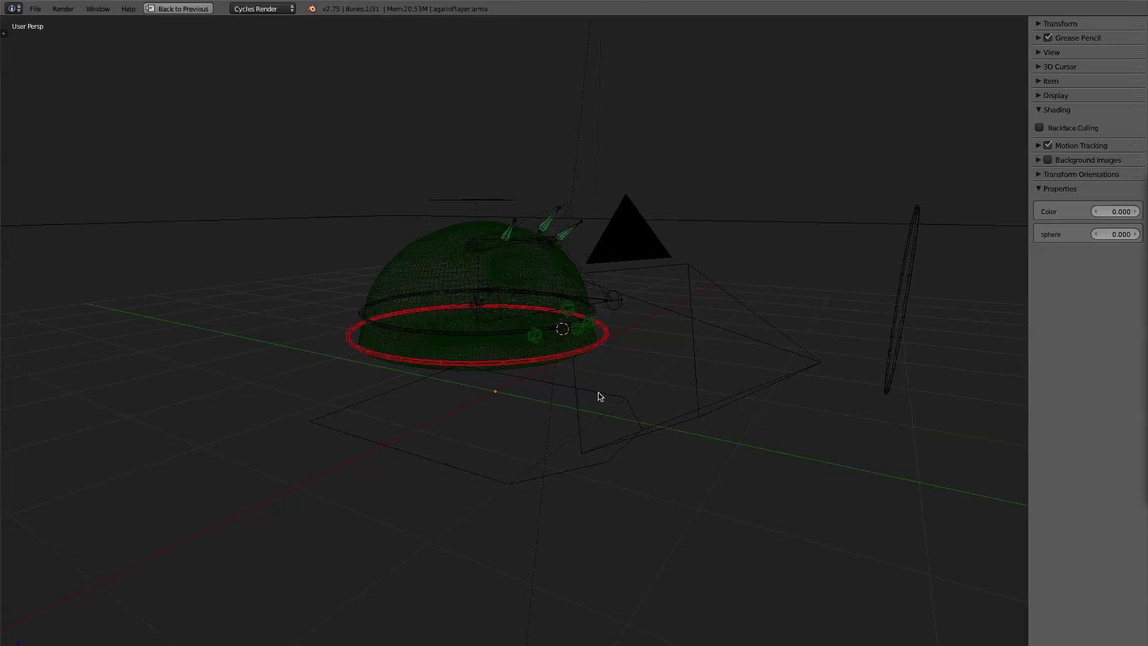
Step: Return to solid shading and try scaling and rotating the body root ring
key("z")
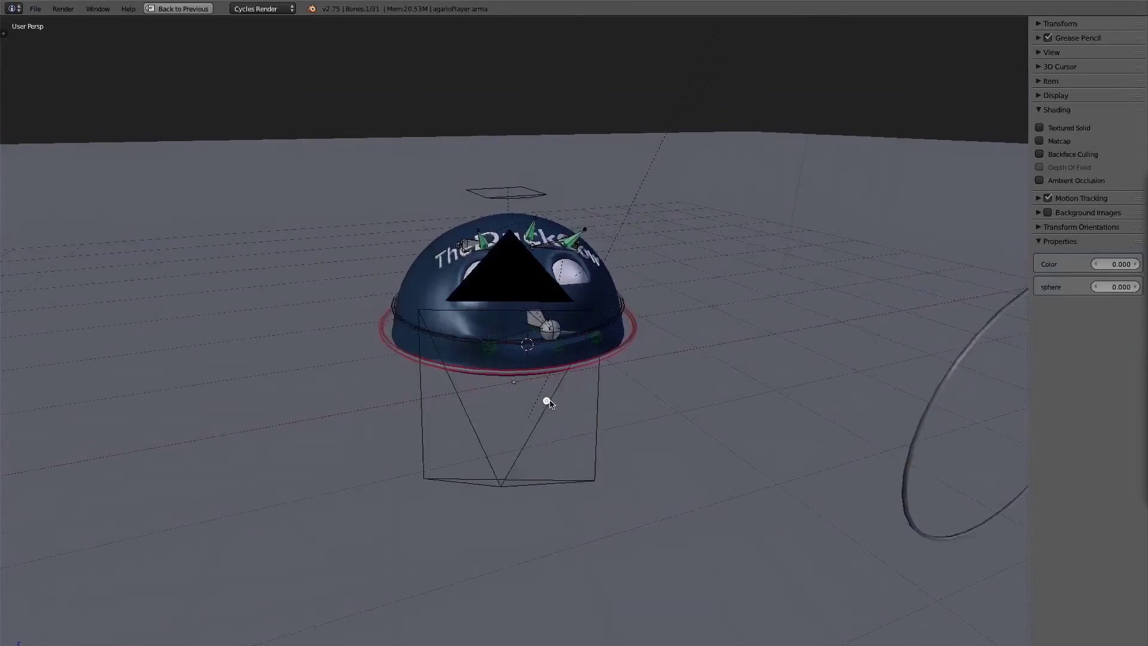
middle_click_drag(546, 402, 576, 476)
right_click(742, 417)
key("s")
right_click(884, 492)
key("r")
right_click(609, 605)
Step: Select the body root ring and clear its location in solid shading
middle_click_drag(647, 396, 648, 346)
key("z")
right_click(580, 422)
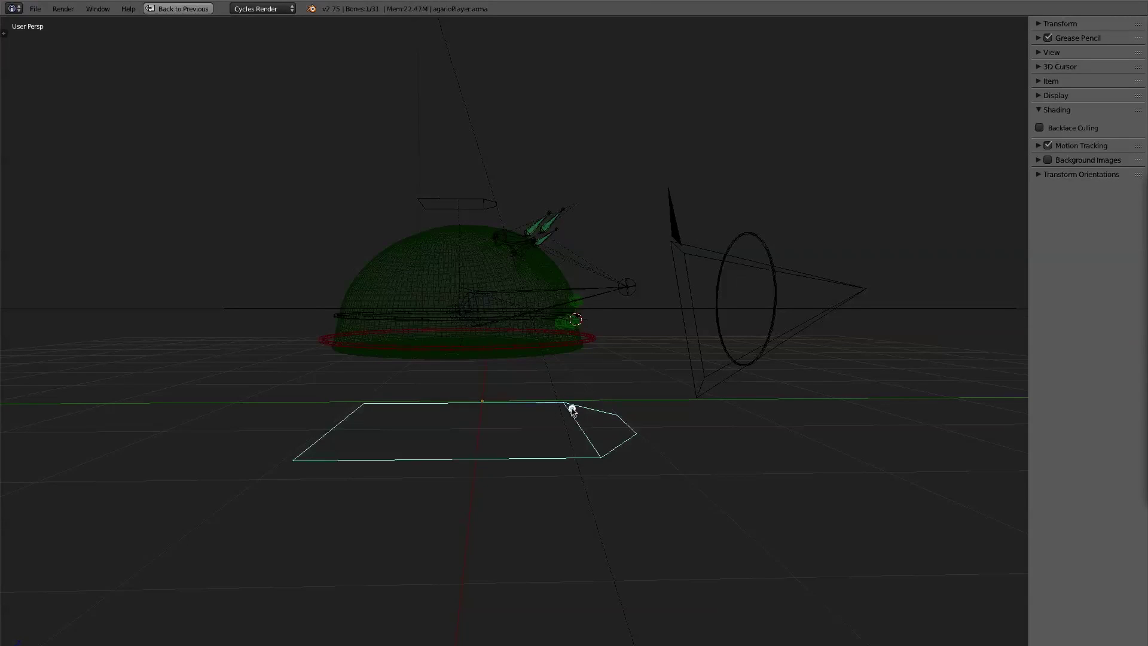
right_click(575, 337)
key("z")
mouse_move(575, 337)
middle_mouse_down()
mouse_move(516, 377)
mouse_move(562, 372)
mouse_move(571, 338)
mouse_move(536, 361)
middle_mouse_up()
key("alt+g")
middle_click_drag(492, 399, 499, 381)
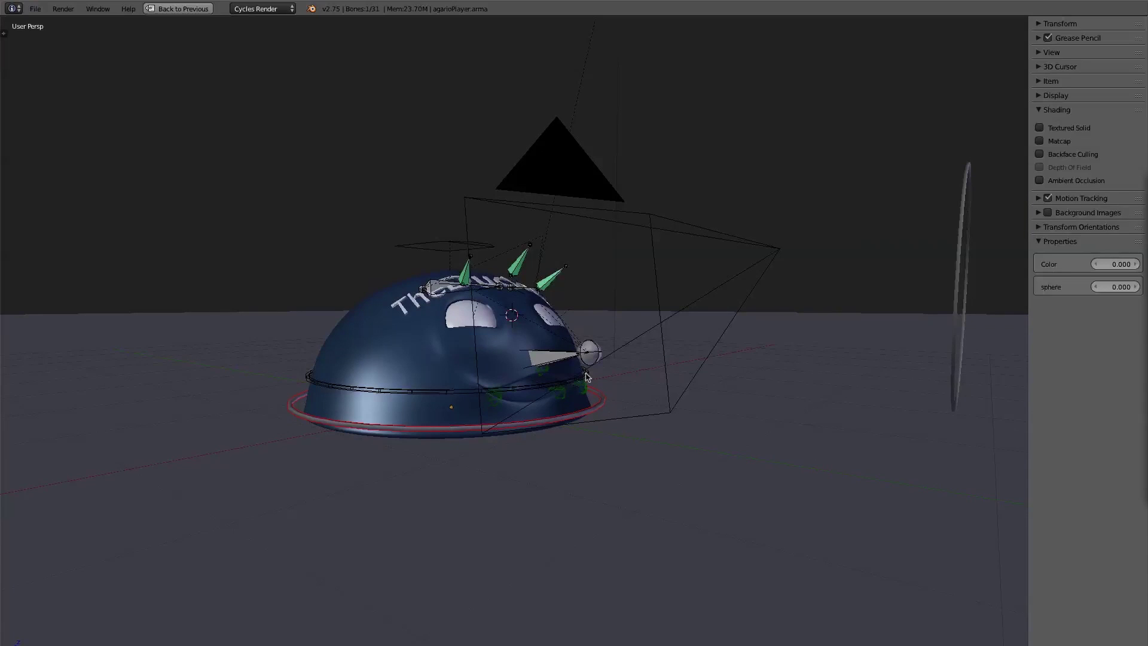
Step: Widen the properties sidebar and set the rig's sphere property to 1.000
left_click_drag(1030, 307, 816, 307)
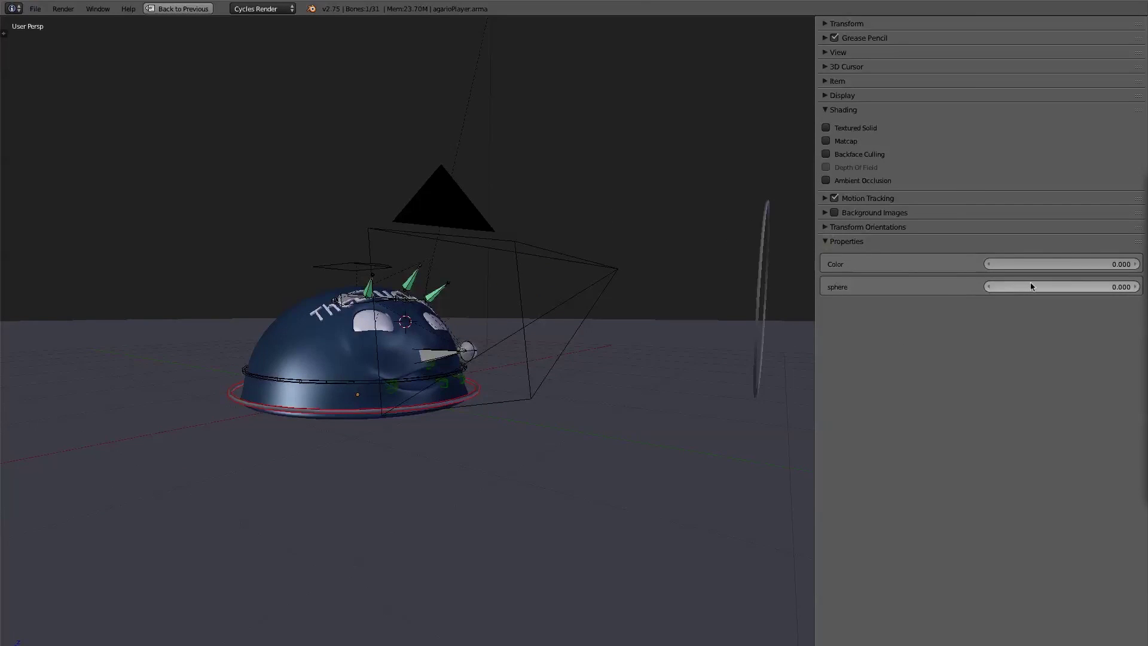
mouse_move(688, 293)
middle_mouse_down()
mouse_move(590, 321)
mouse_move(611, 295)
mouse_move(511, 371)
mouse_move(468, 383)
mouse_move(440, 266)
mouse_move(447, 279)
middle_mouse_up()
left_click_drag(1052, 287, 1053, 288)
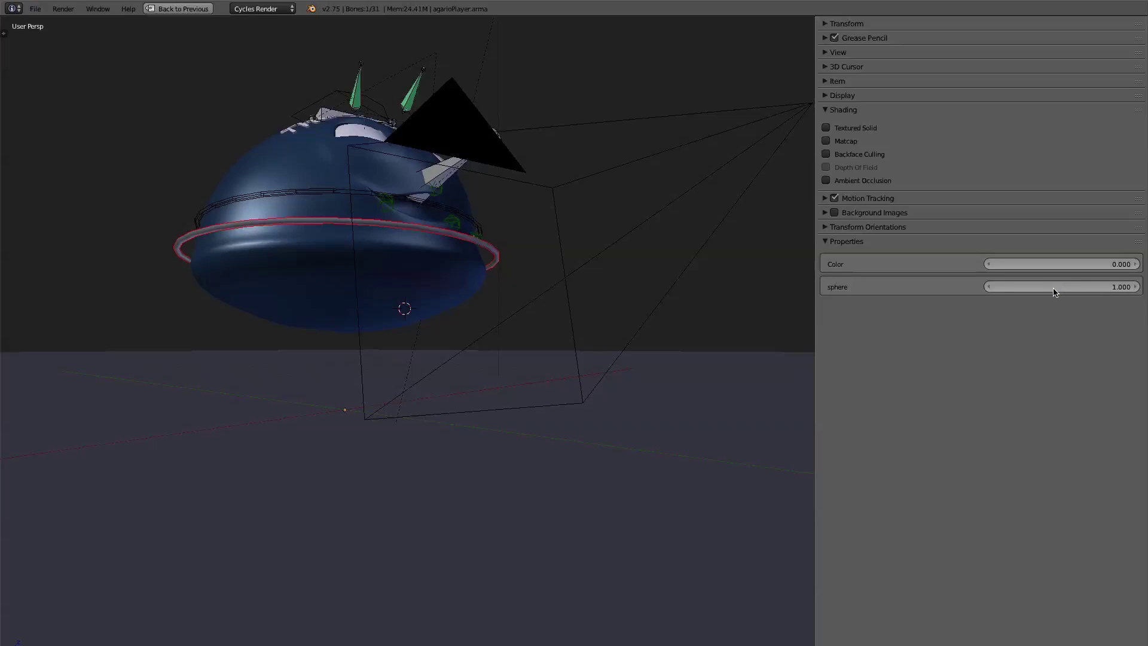
Step: Set the sphere property to 0.000 and preview the rig in rendered shading
left_click_drag(1081, 287, 1080, 287)
mouse_move(622, 238)
middle_mouse_down()
mouse_move(595, 277)
mouse_move(533, 276)
mouse_move(623, 282)
mouse_move(503, 299)
mouse_move(511, 305)
middle_mouse_up()
key("shift+z")
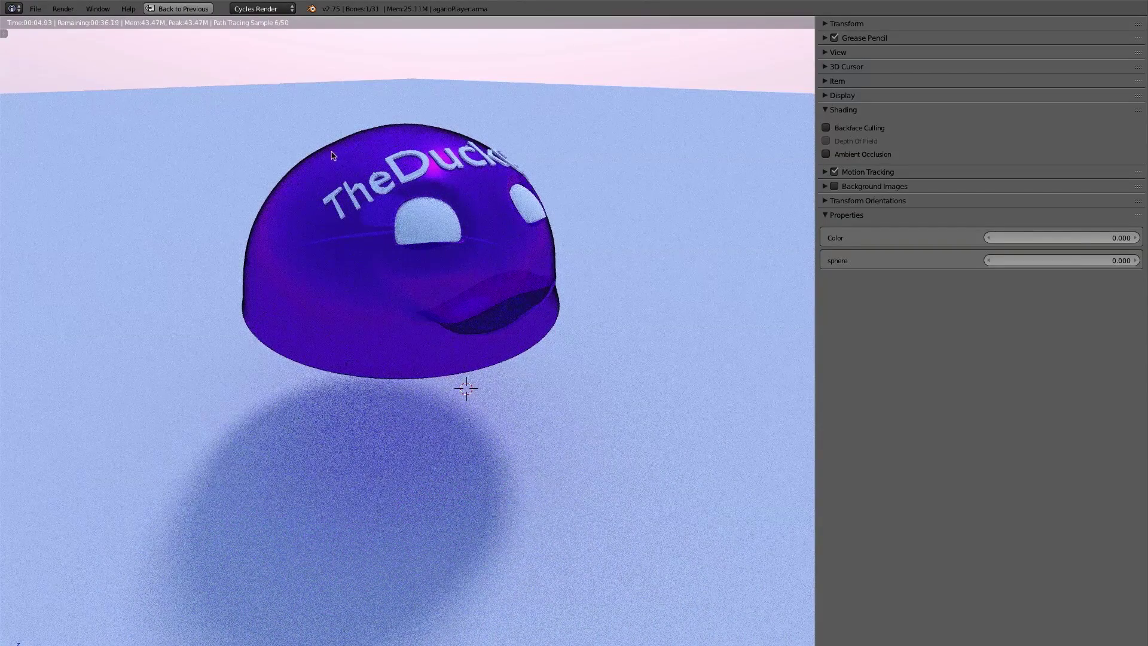
key("shift+z")
Step: In Object Mode, duplicate the body mesh four times and place the copies around the original
key("ctrl+Tab")
scroll(322, 158, "down", 2)
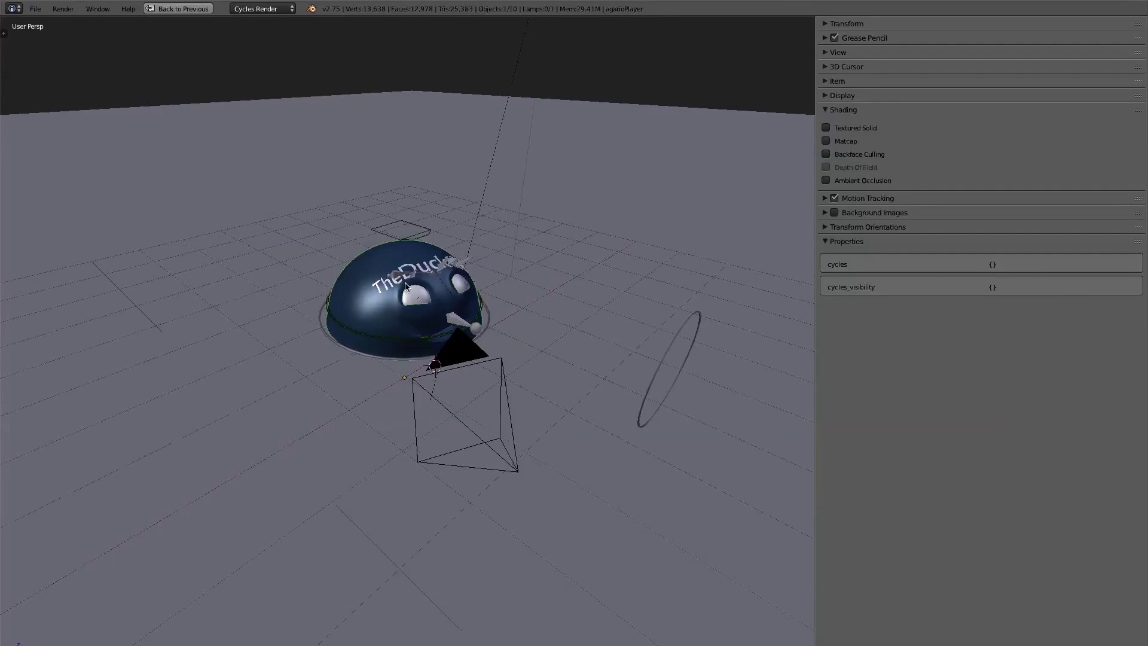
key("shift+d")
left_click(329, 303)
key("shift+d")
left_click(522, 182)
key("shift+d")
left_click(614, 349)
key("shift+d")
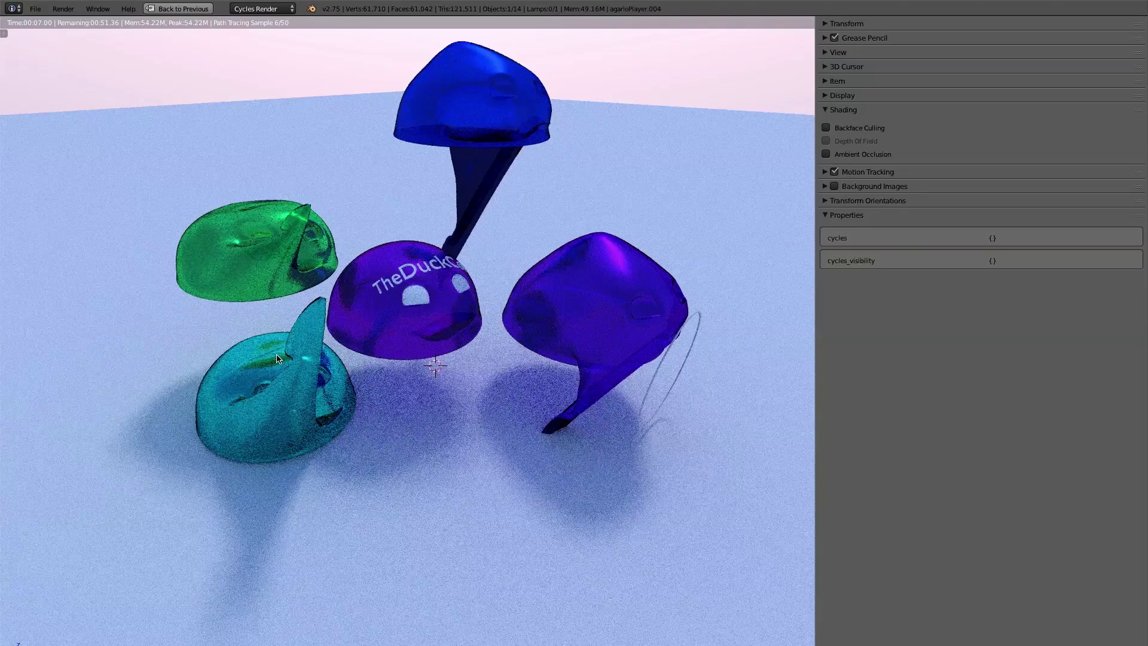
Step: Return to solid shading, select the original rig's body root ring and try moving it
key("z")
key("z")
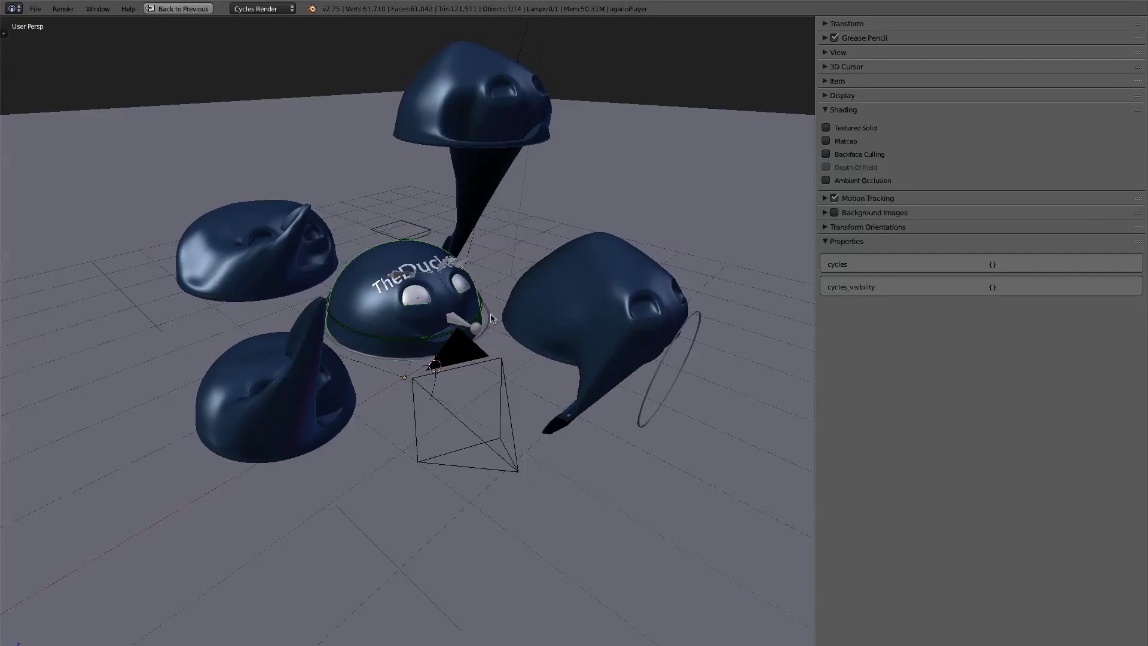
right_click(393, 358)
scroll(390, 363, "up", 1)
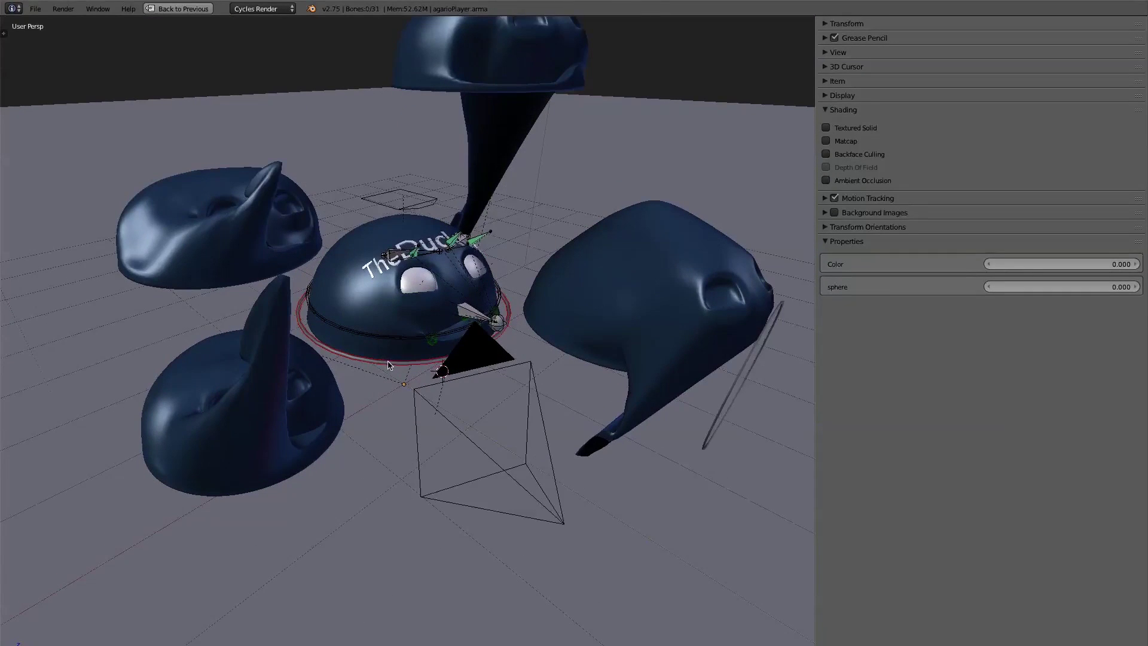
key("g")
right_click(378, 366)
Step: In rendered shading, test the rig's Color property at values including 0.5 and 0.7, and reset it to 0
key("shift+z")
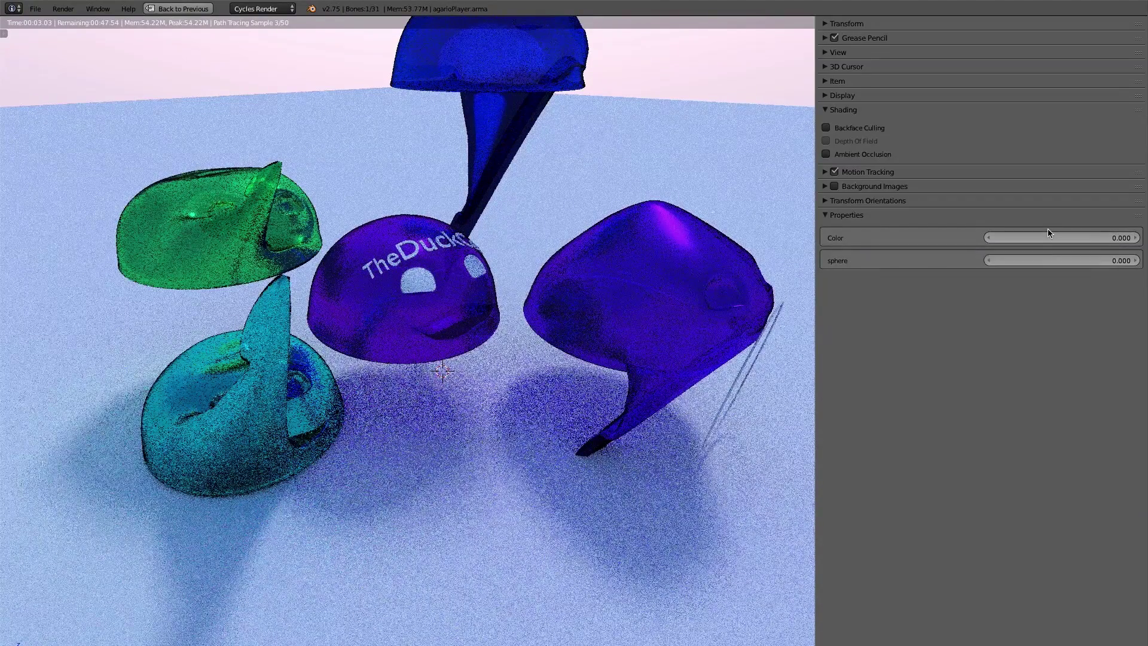
left_click(1052, 236)
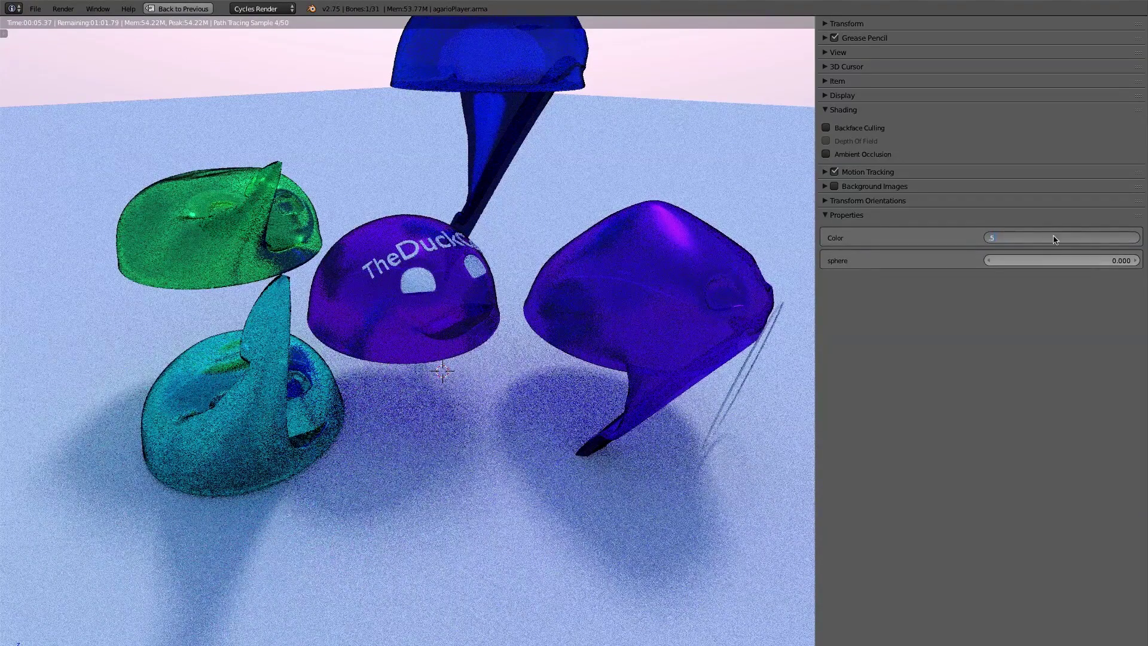
key("Return")
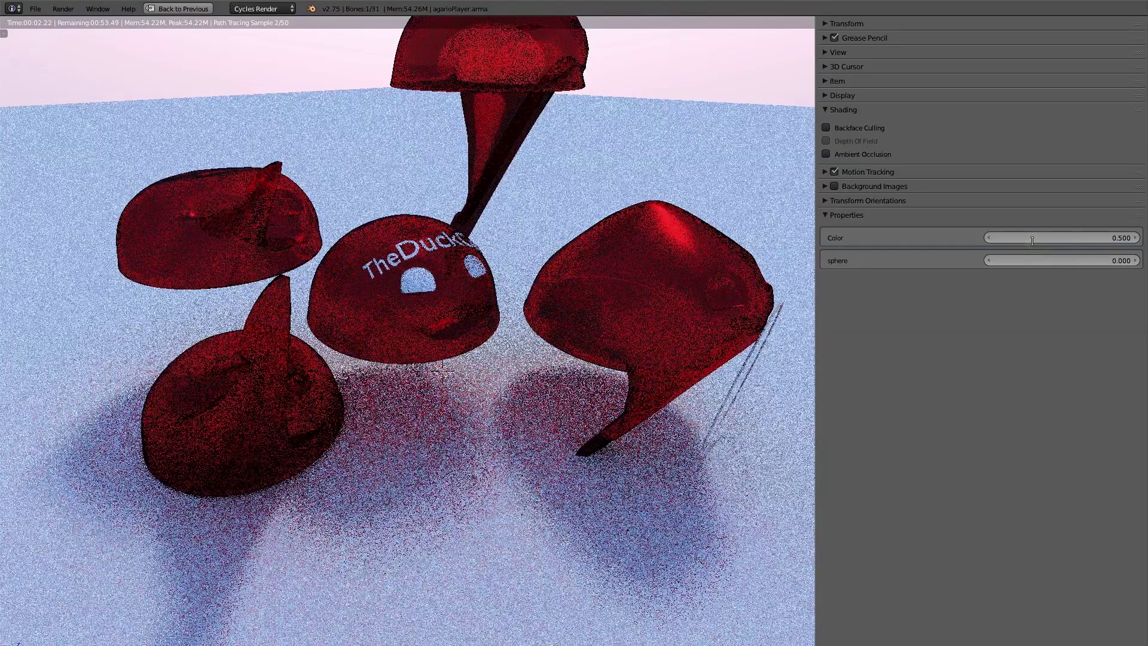
left_click(1032, 238)
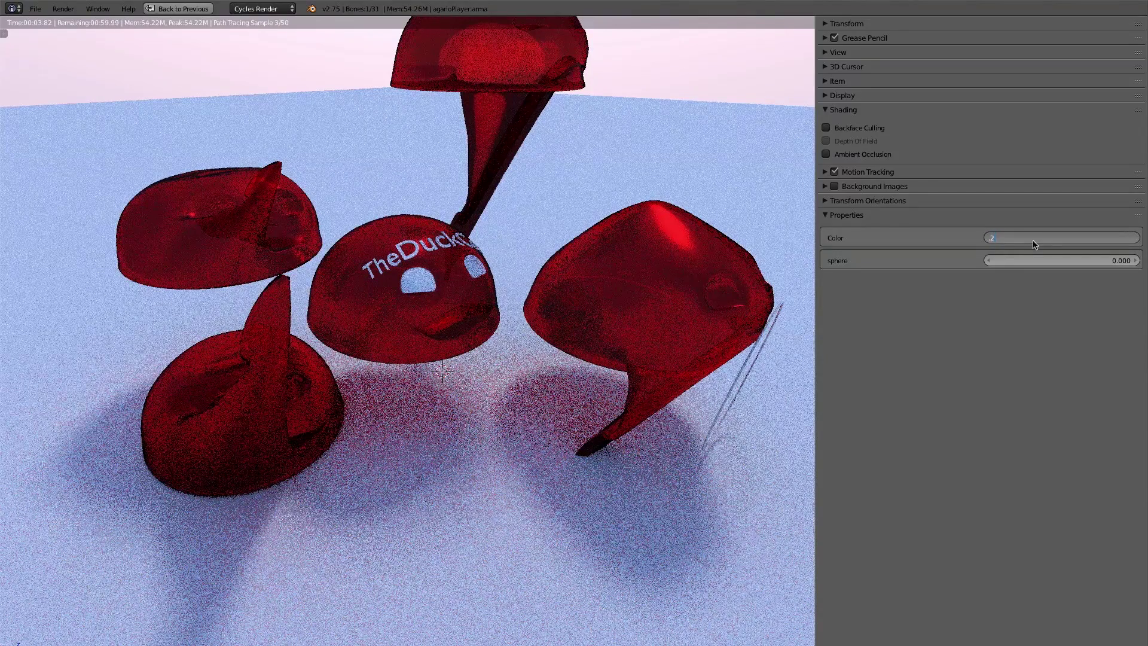
key("Return")
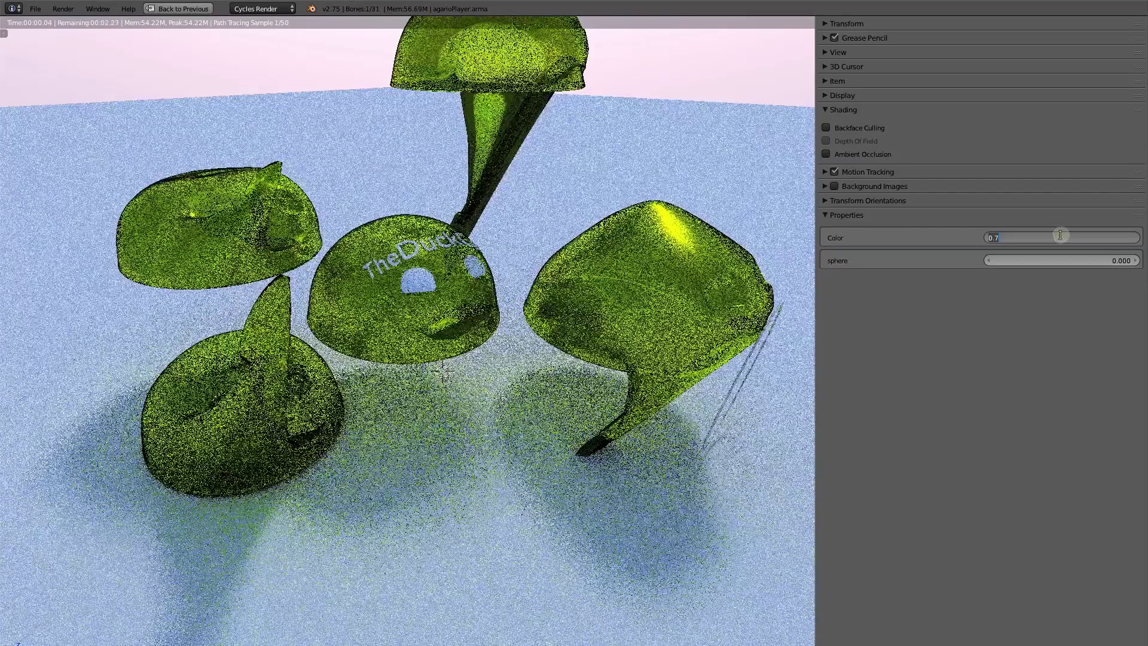
type("0")
key("Return")
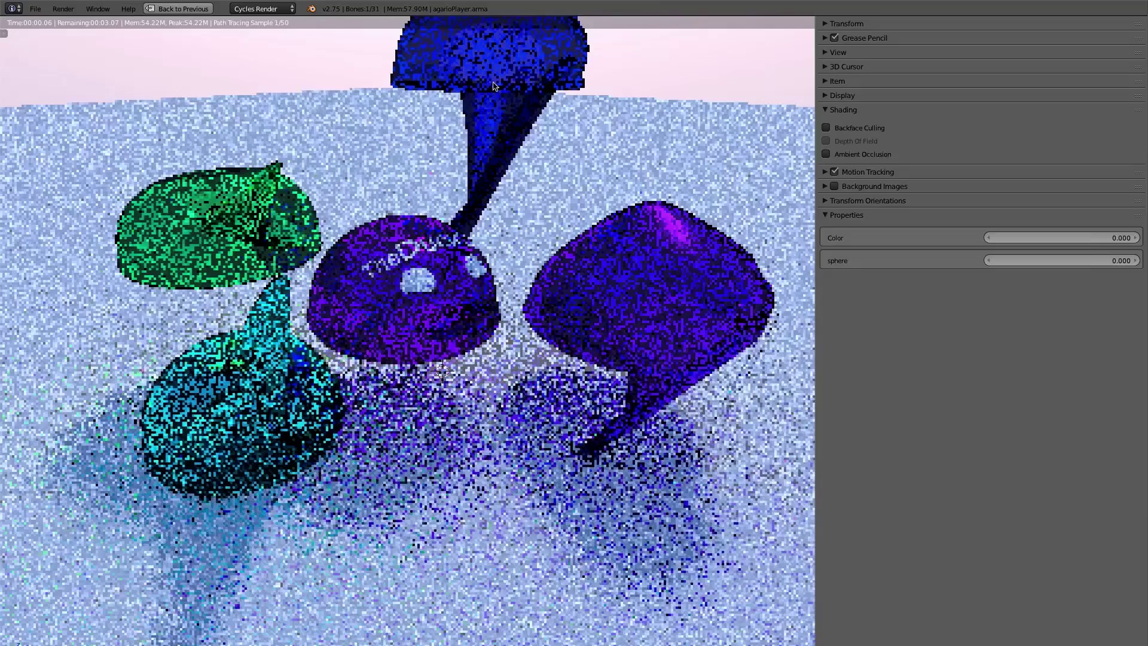
Step: Select the four duplicated body meshes in wireframe shading, delete them and return to solid shading
key("z")
right_click(457, 64)
right_click(266, 202, "shift")
right_click(577, 239, "shift")
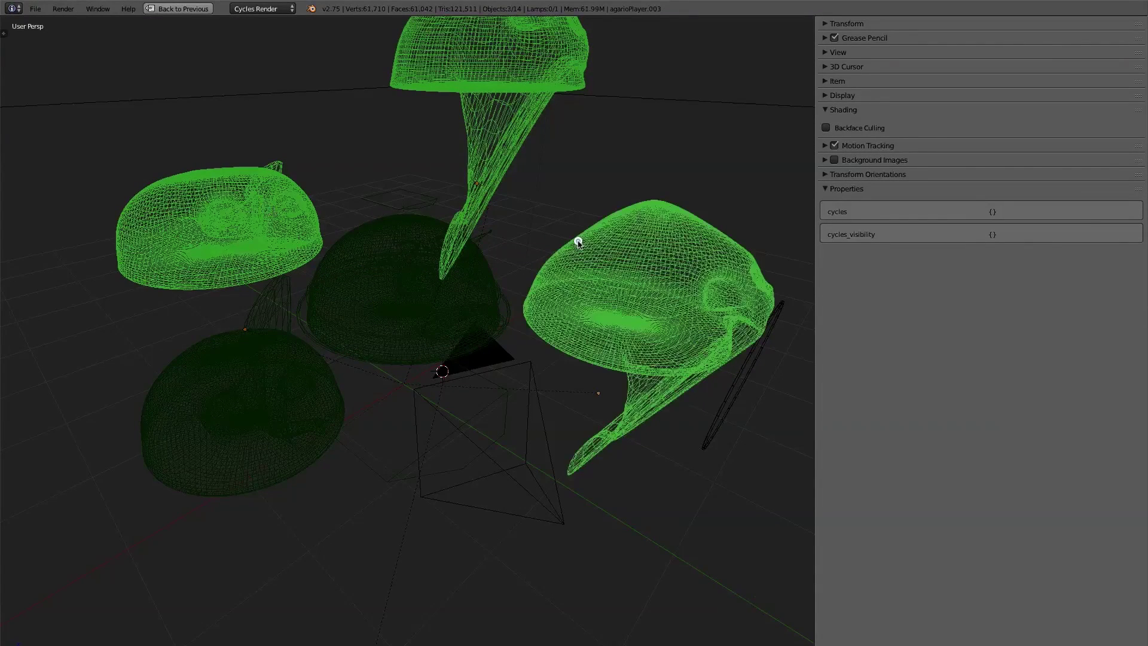
right_click(234, 353, "shift")
key("x")
left_click(235, 356)
key("z")
Step: Select all of the rig's pose bones and clear their location and rotation
right_click(310, 341)
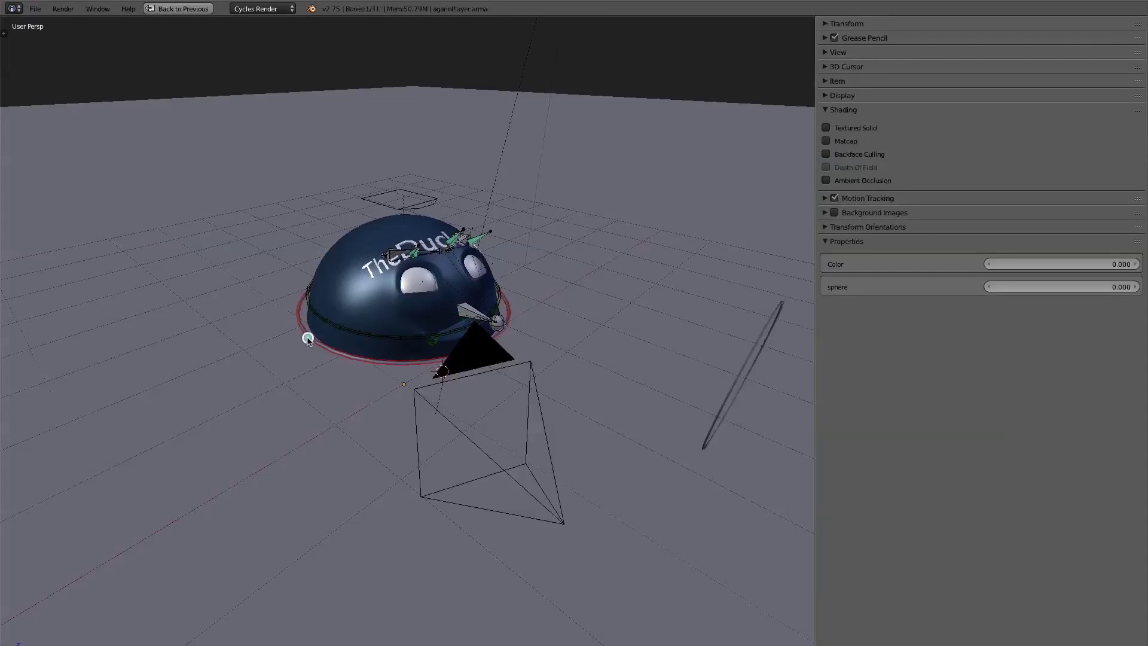
scroll(317, 344, "up", 5)
middle_click_drag(423, 320, 452, 383)
scroll(423, 349, "down", 1)
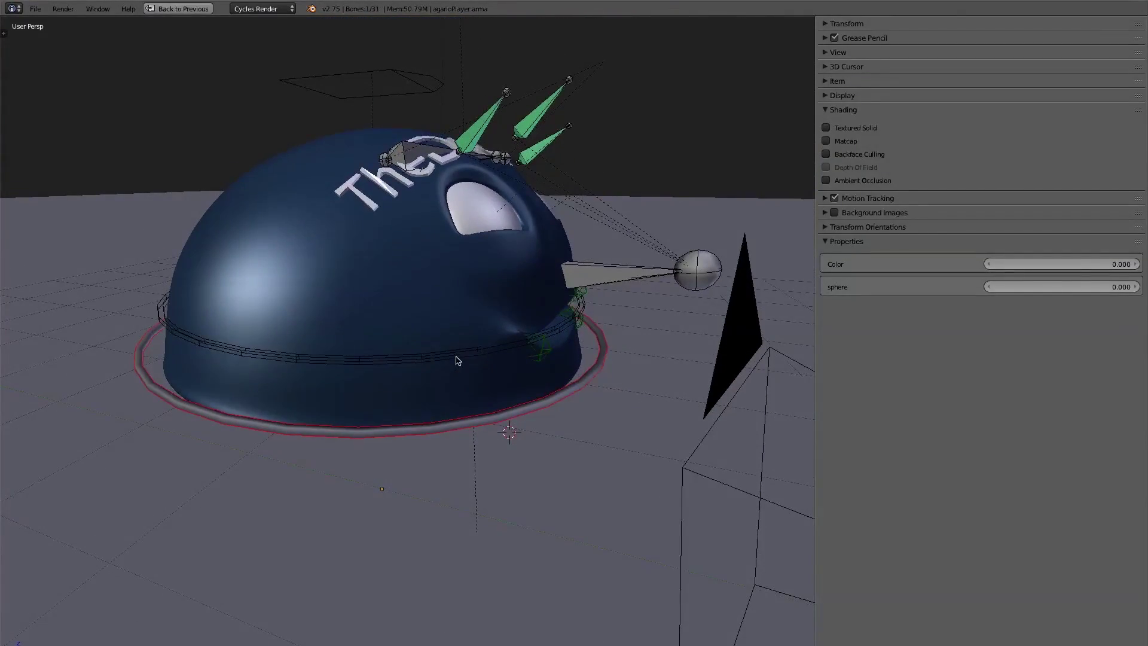
key("z")
key("z")
key("z")
key("a")
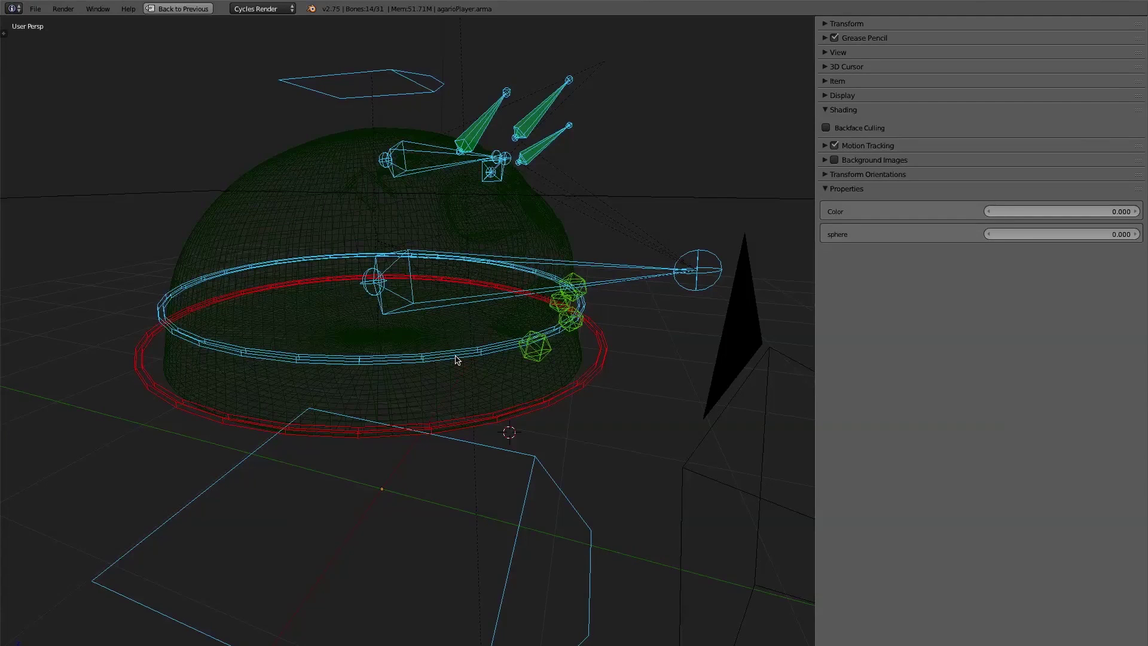
key("alt+g")
key("alt+r")
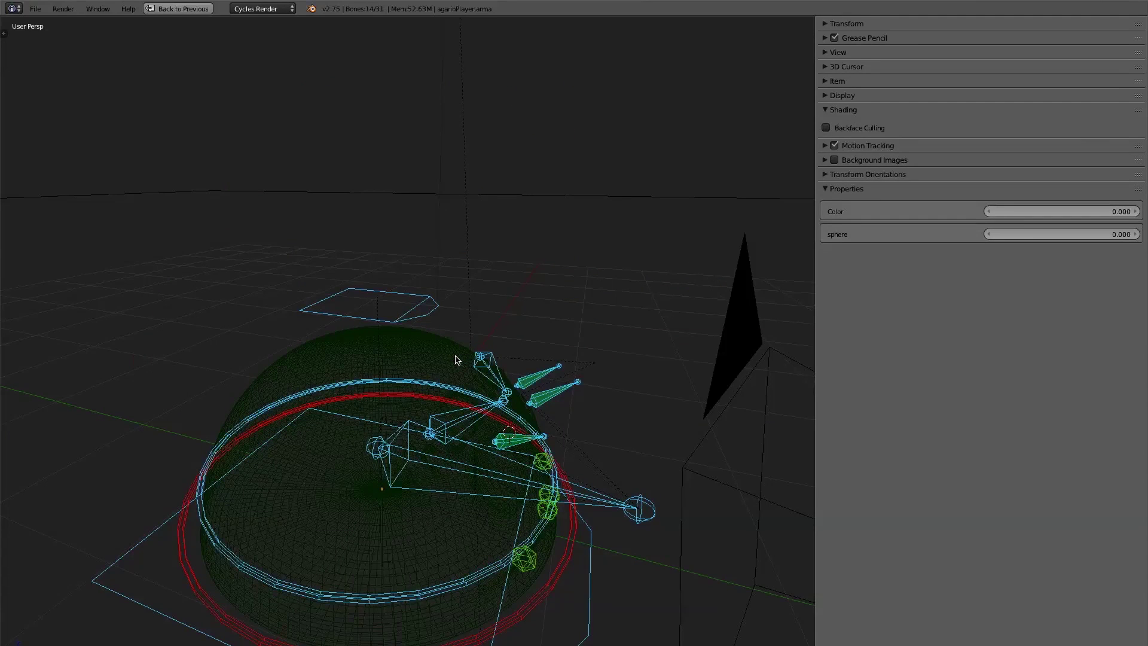
key("z")
middle_click_drag(528, 399, 573, 344)
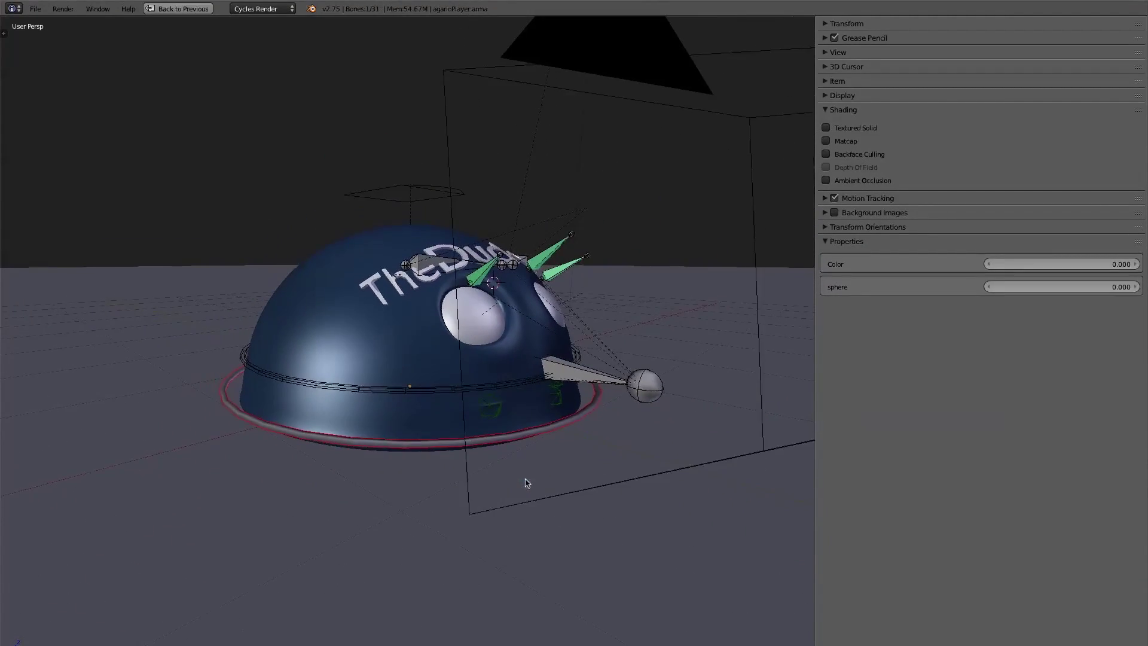
Step: Scale up the player's body with the body root ring
middle_click_drag(526, 483, 523, 488)
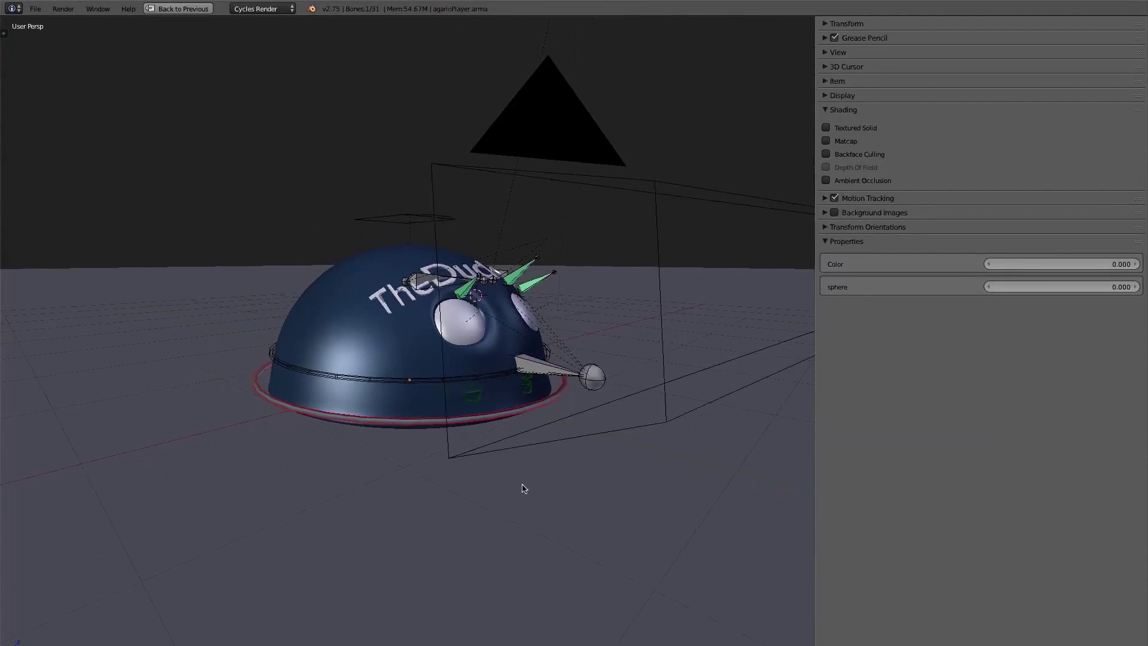
mouse_move(507, 430)
middle_mouse_down()
mouse_move(497, 415)
mouse_move(511, 463)
mouse_move(617, 422)
mouse_move(441, 485)
mouse_move(510, 423)
middle_mouse_up()
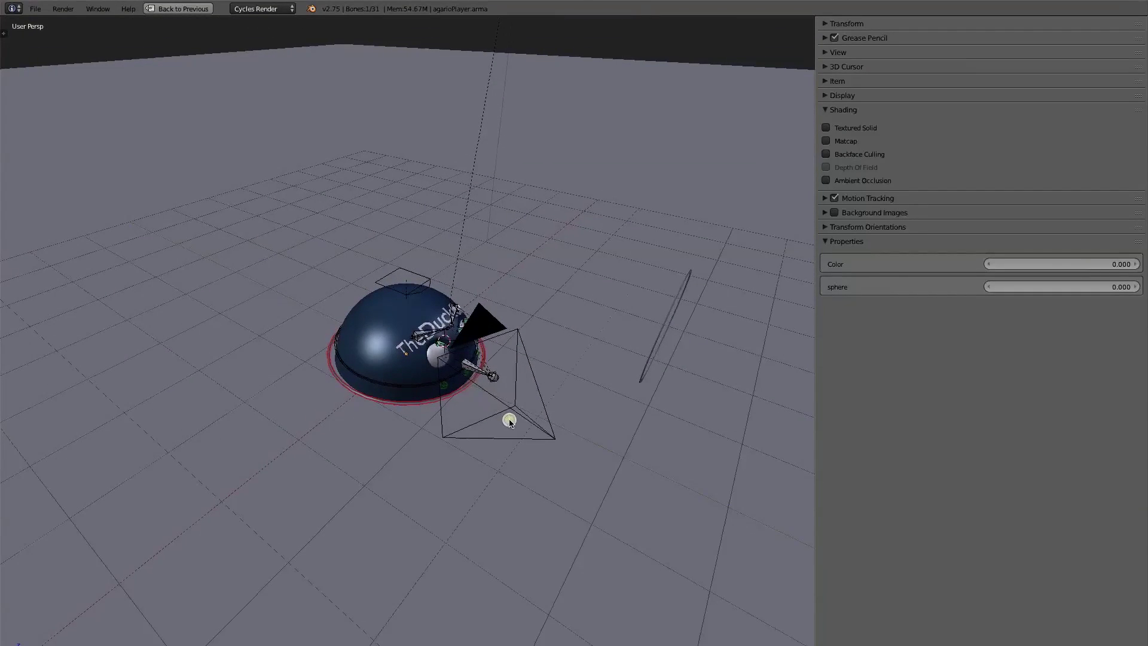
key("s")
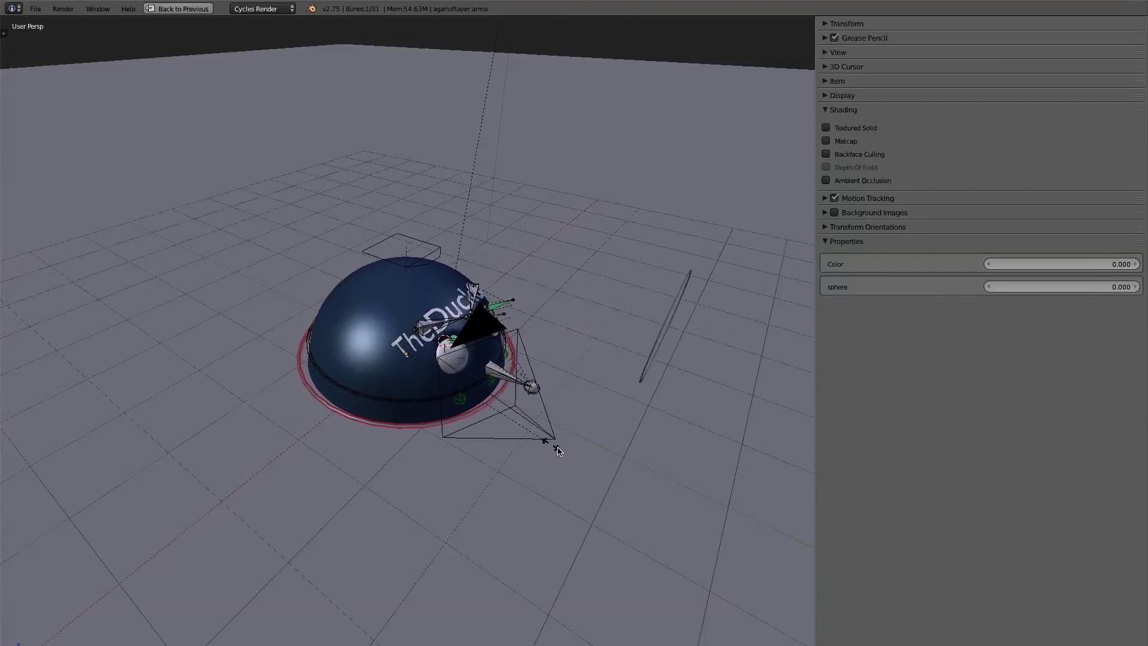
left_click(626, 486)
middle_click_drag(566, 462, 535, 406)
left_click(516, 392)
key("s")
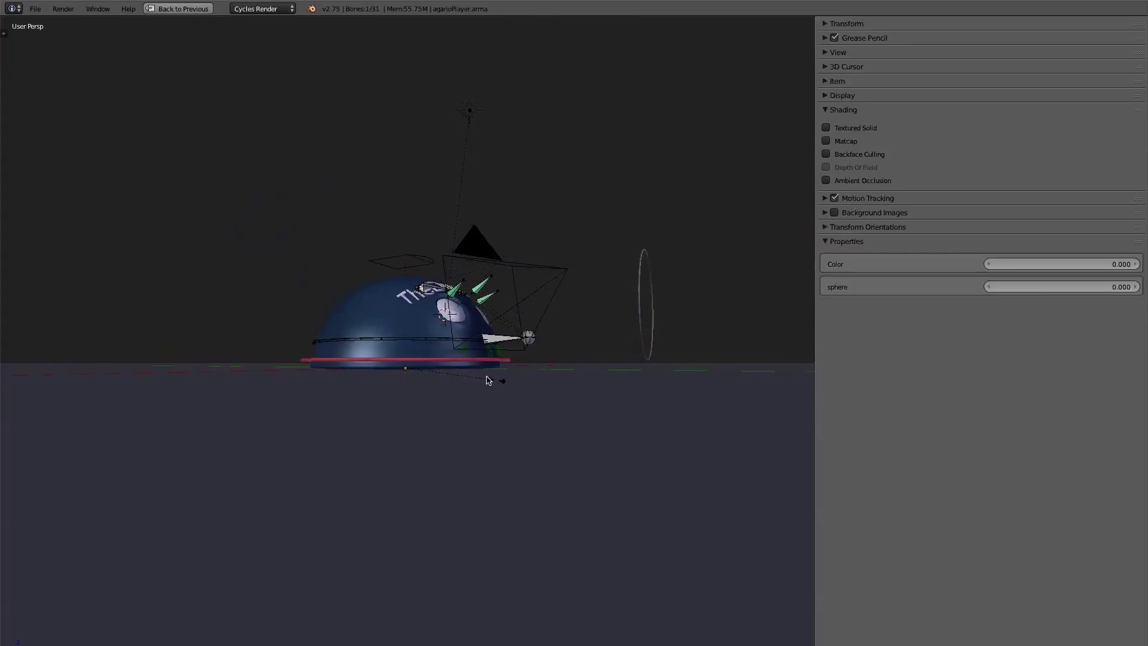
left_click(597, 401)
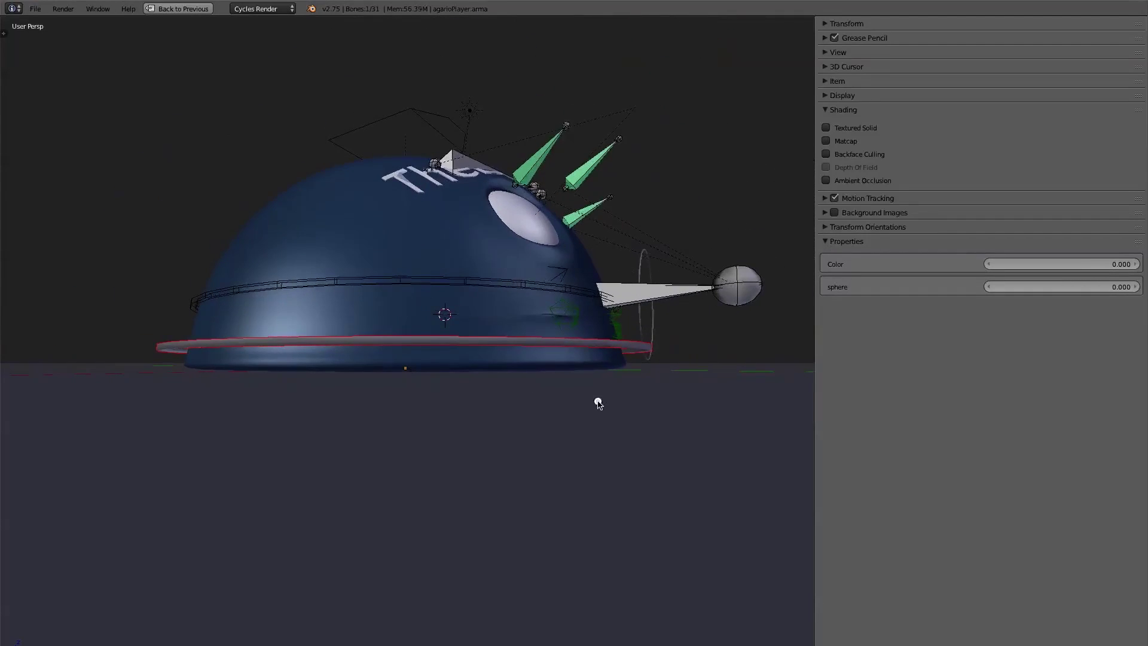
Step: Move the whole player across the floor with the body root ring
middle_click_drag(596, 401, 553, 411)
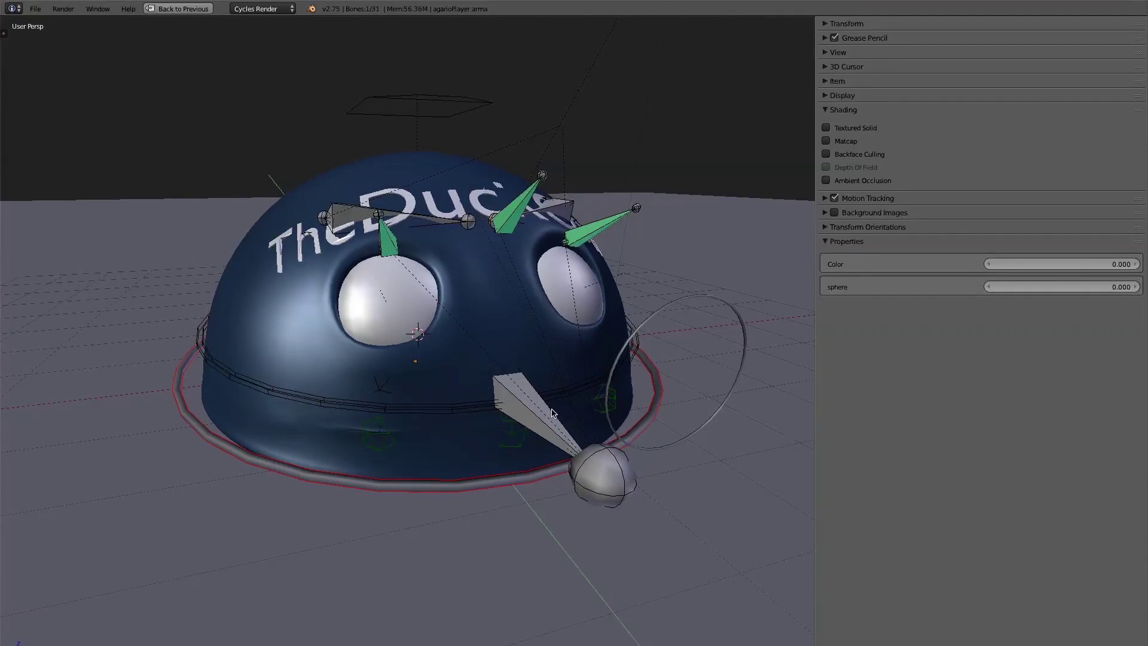
key("g")
left_click(474, 339)
middle_click_drag(474, 340, 461, 363)
scroll(460, 363, "up", 3)
Step: Select the large ball-tipped bone at the front of the body and pivot it upward to open the mouth
right_click(519, 347)
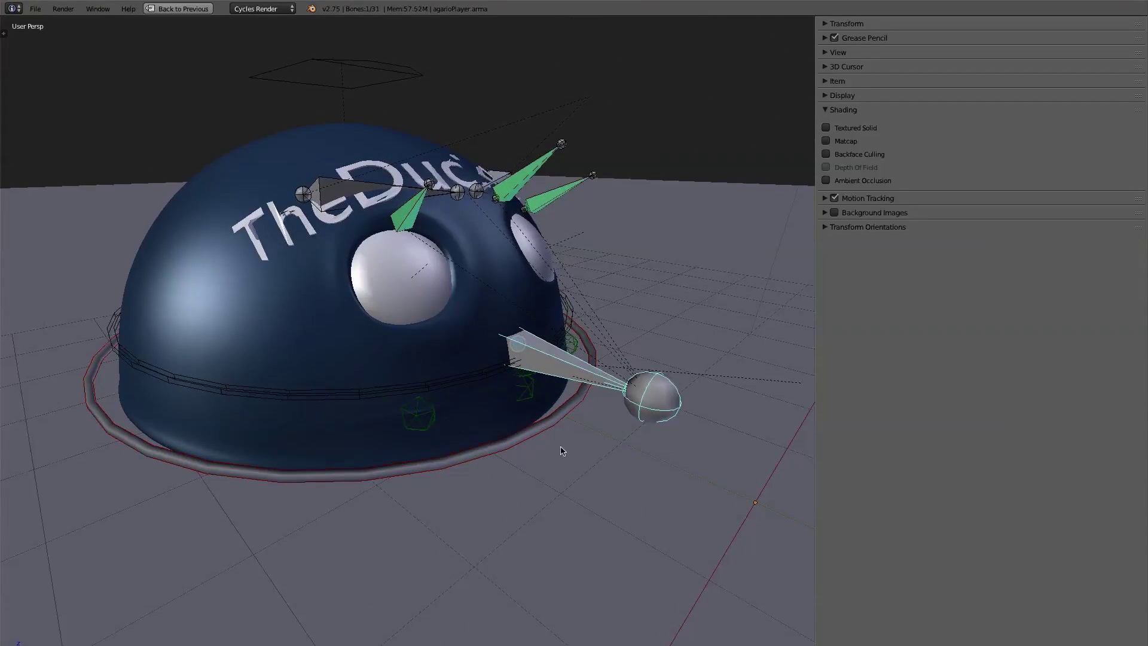
middle_click_drag(543, 435, 570, 415)
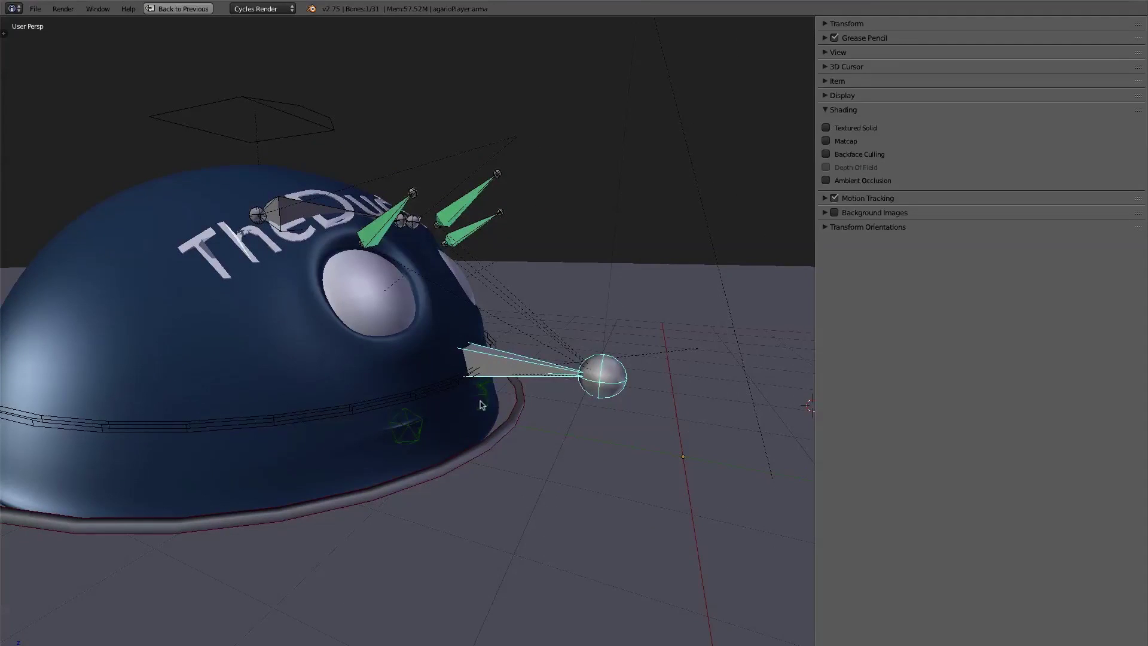
scroll(494, 427, "down", 3)
scroll(562, 474, "up", 4)
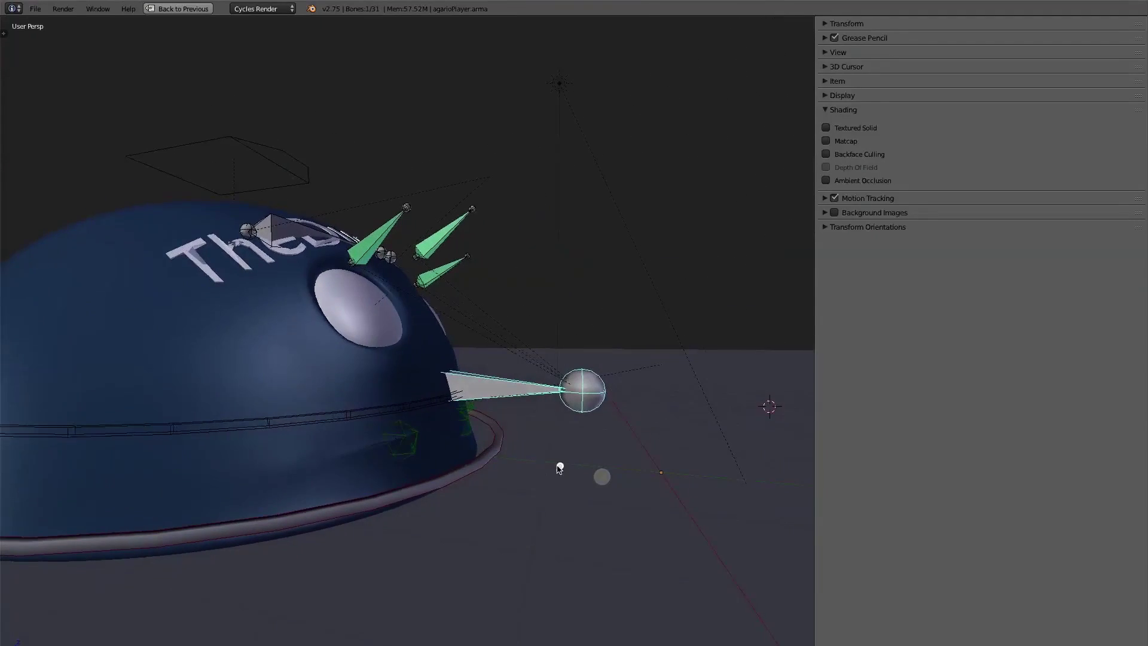
middle_click_drag(555, 467, 534, 475)
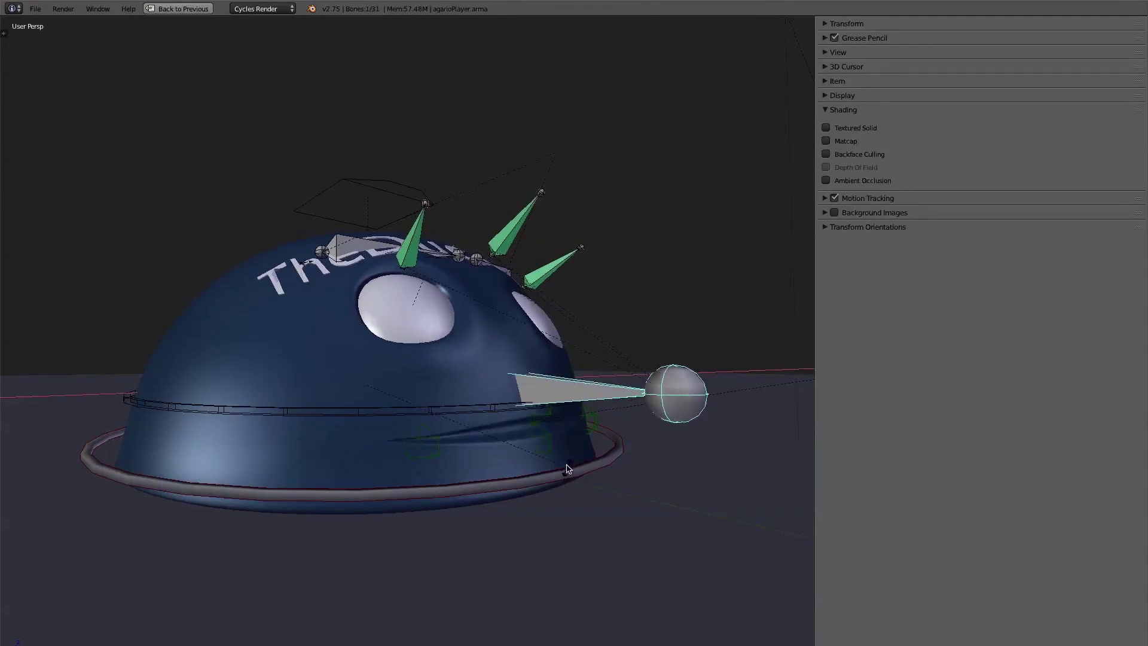
left_click(552, 368)
Step: Inspect the mouth cavity in wireframe by selecting the body mesh, and reselect the ball-tipped mouth bone
middle_click_drag(470, 426, 563, 430)
key("z")
middle_click_drag(423, 401, 578, 400)
right_click(478, 324)
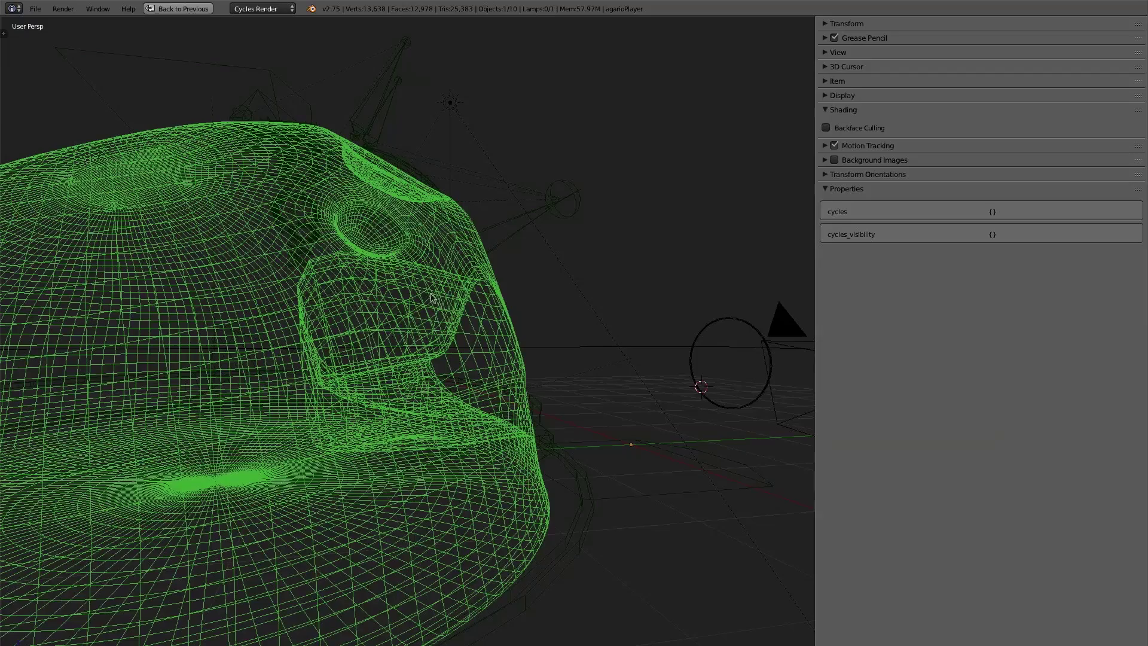
right_click(518, 226)
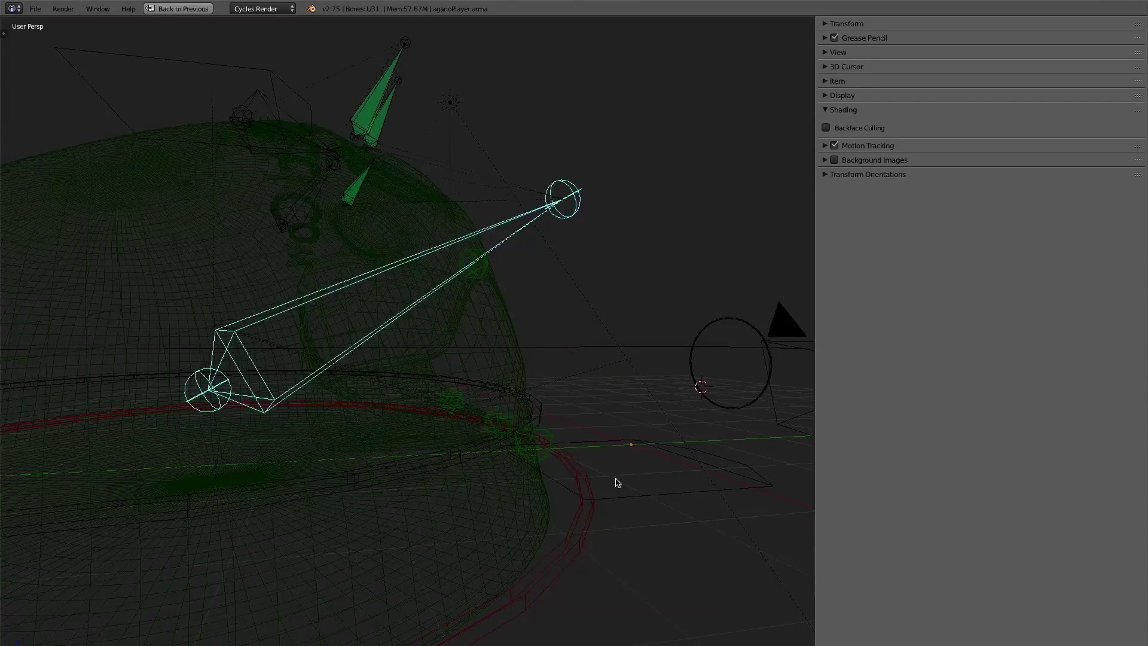
Step: Preview the open mouth in rendered shading and return to wireframe
key("shift+z")
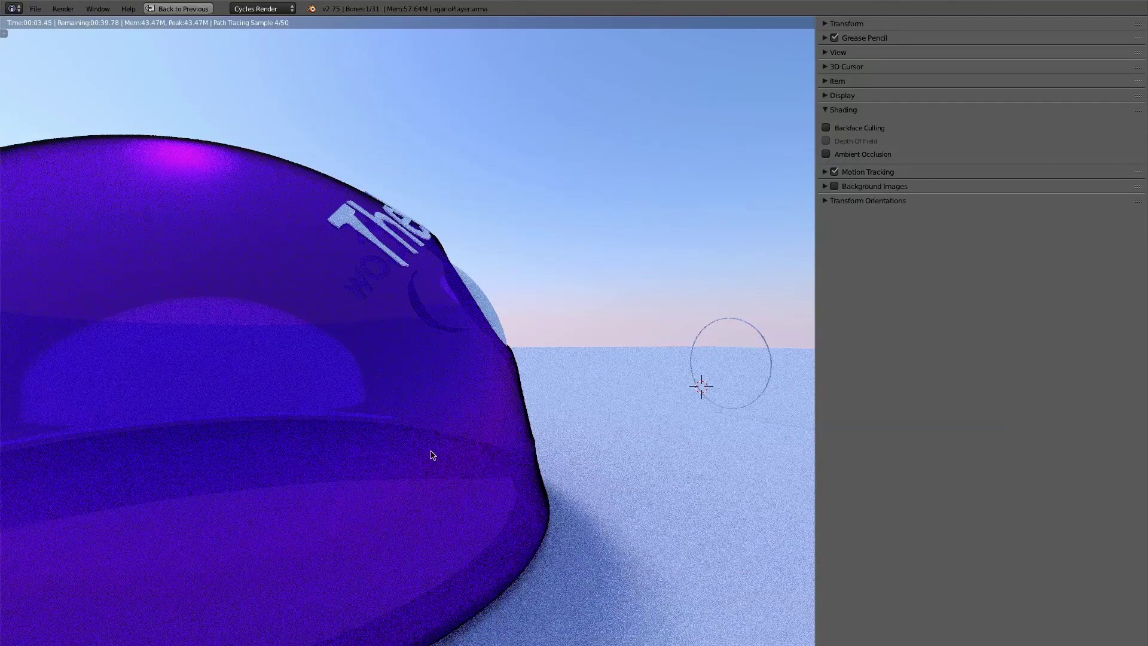
key("shift+z")
key("z")
key("z")
Step: Rotate the mouth bone further upward and check the wider mouth in rendered shading
key("r")
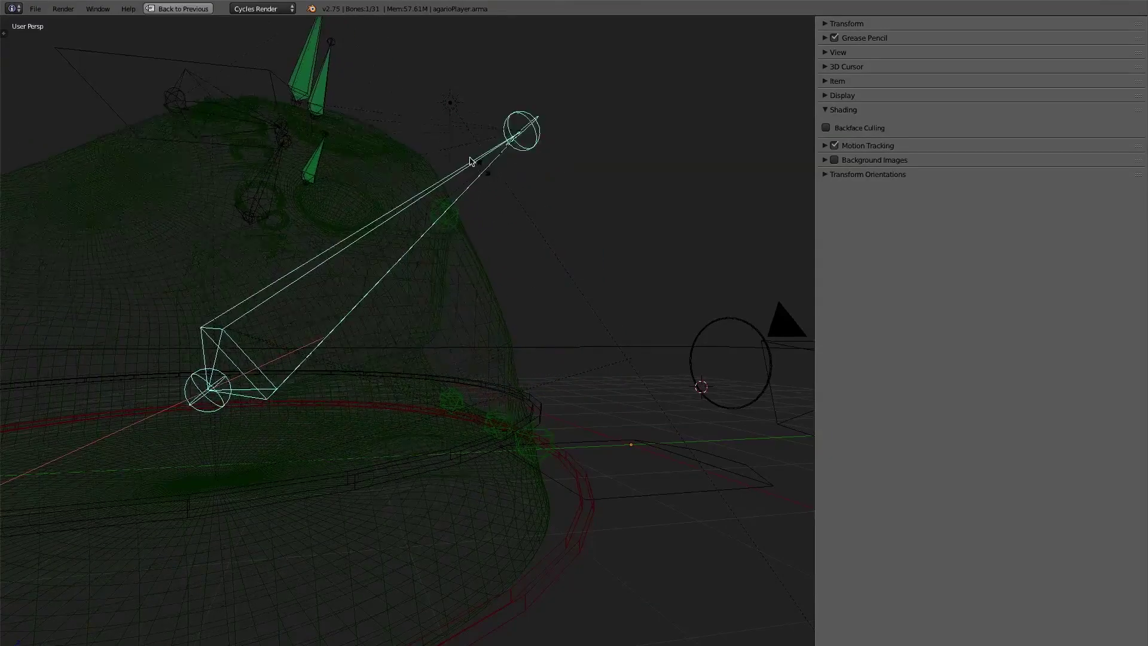
left_click(469, 157)
key("shift+z")
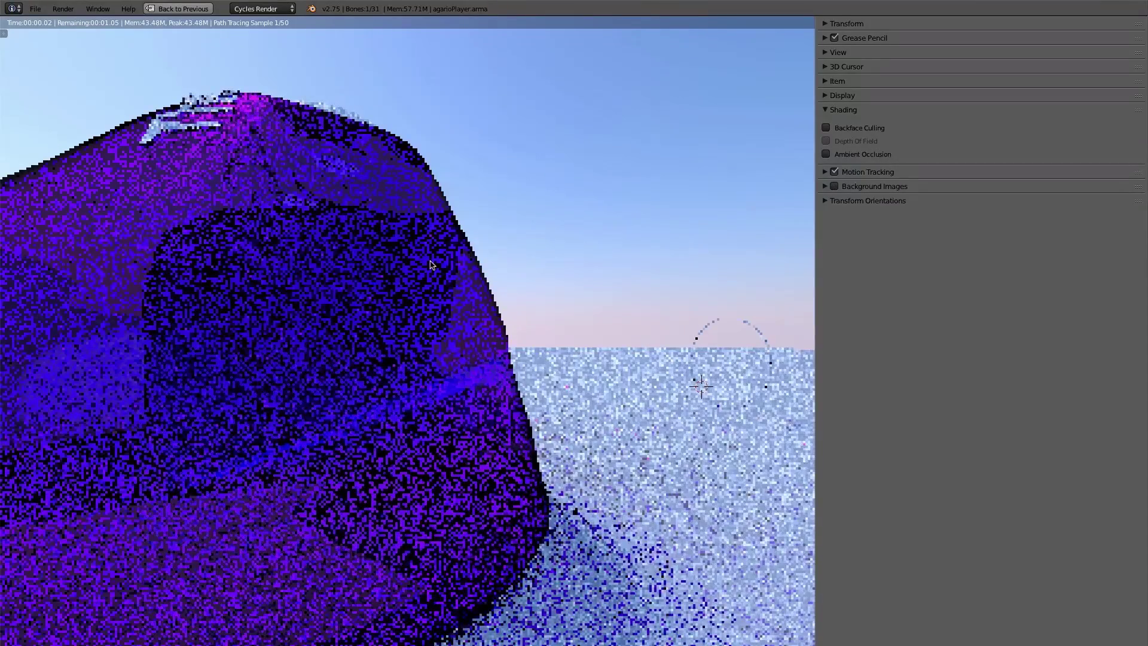
key("shift+z")
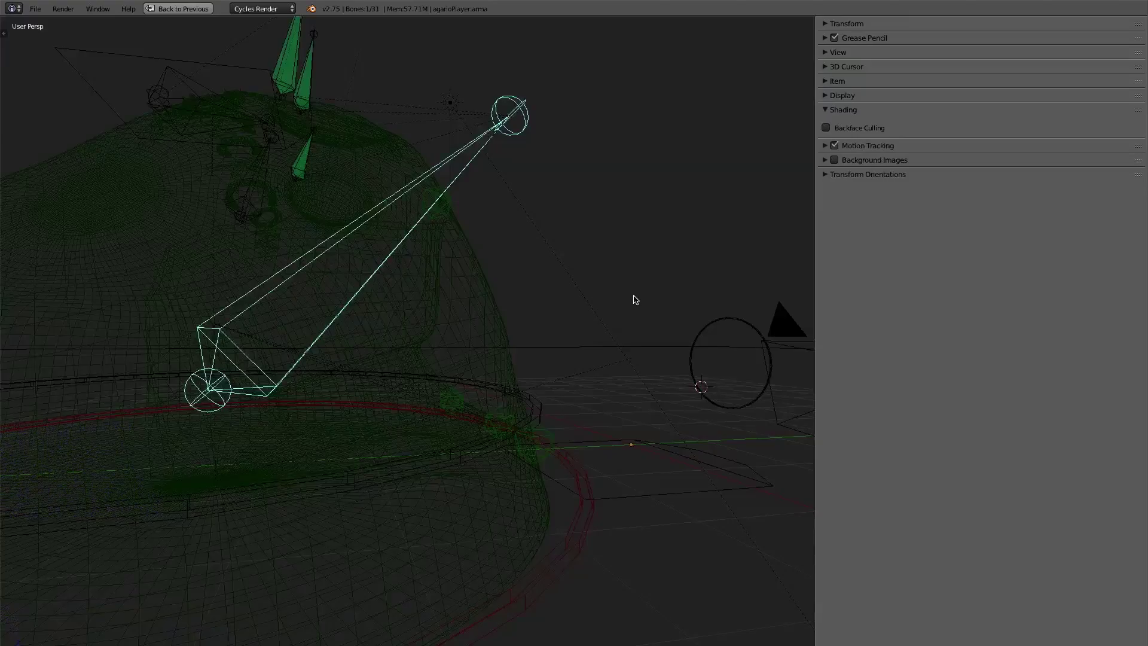
Step: Return to solid shading and examine the wide-open mouth from the front and side
mouse_move(634, 300)
middle_mouse_down()
mouse_move(456, 351)
mouse_move(525, 341)
mouse_move(503, 346)
mouse_move(584, 303)
mouse_move(397, 286)
mouse_move(519, 383)
middle_mouse_up()
key("z")
scroll(528, 336, "down", 4)
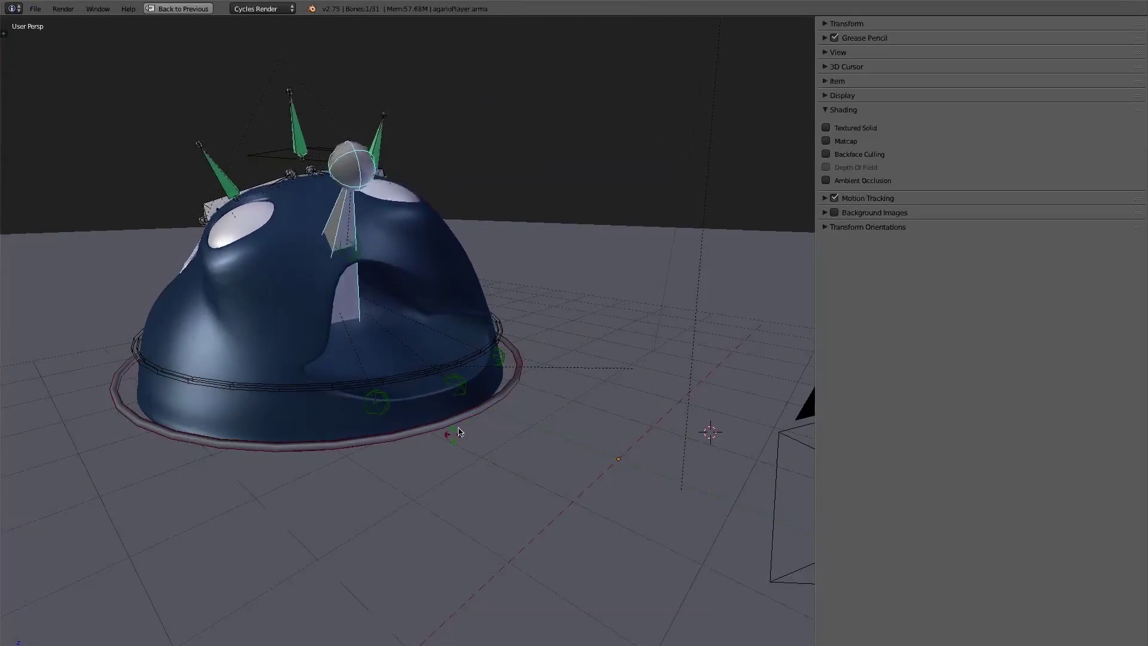
middle_click_drag(478, 427, 520, 418)
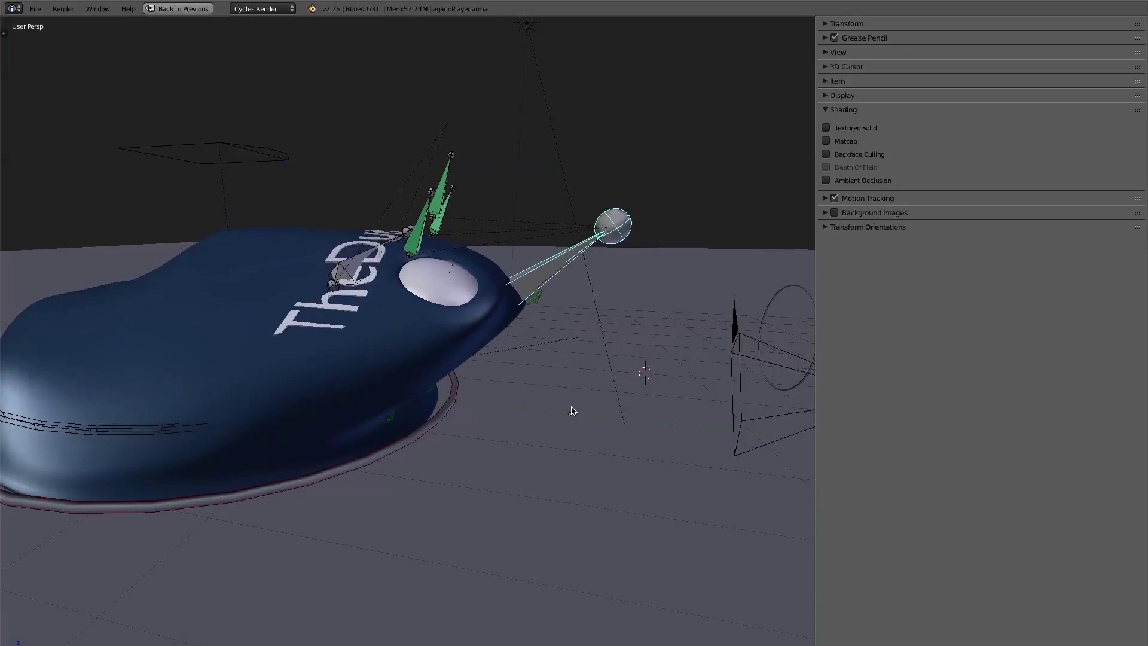
middle_click_drag(500, 361, 399, 455)
key("z")
key("z")
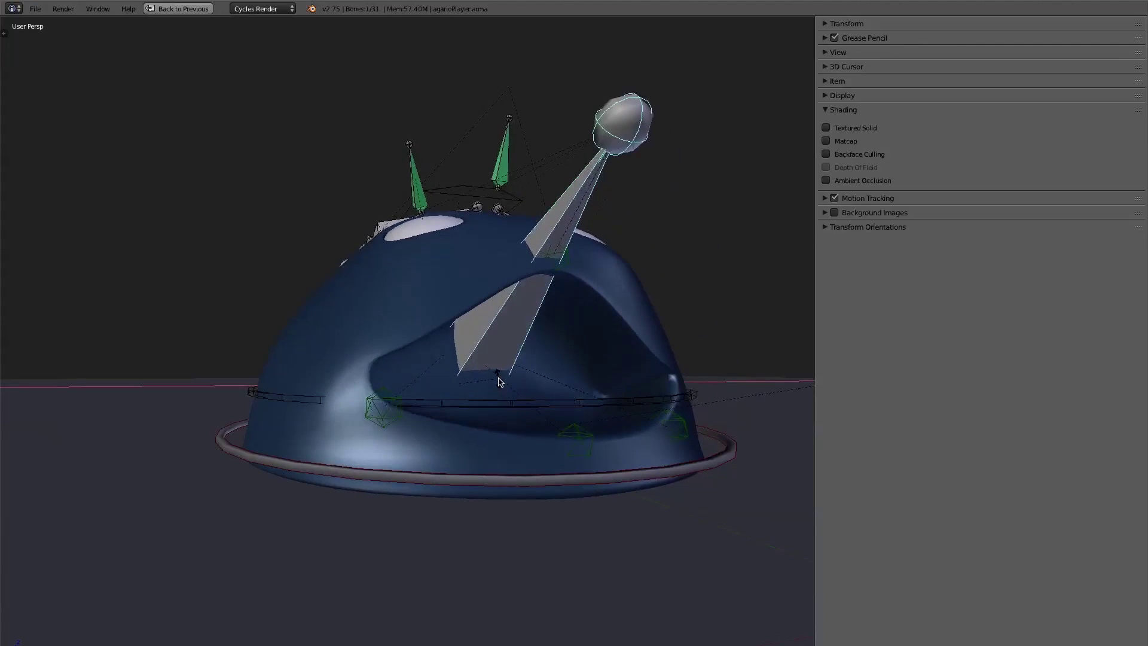
Step: Pull the green mouth-corner control outward and up, and lower the upper-lip control
right_click(389, 415)
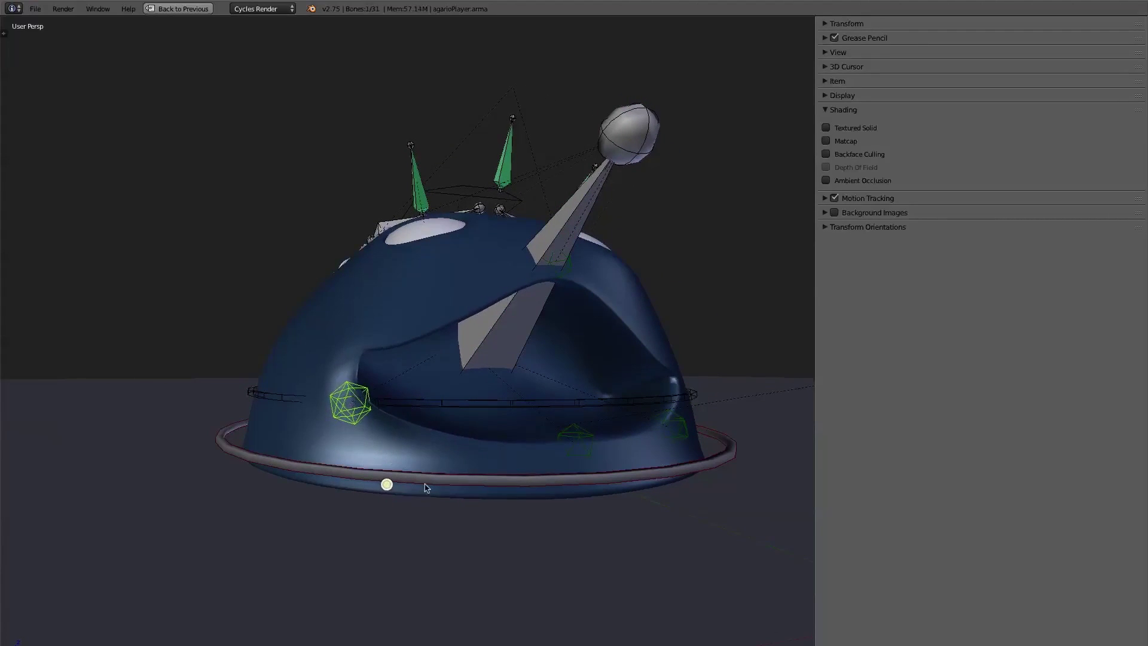
right_click(556, 273)
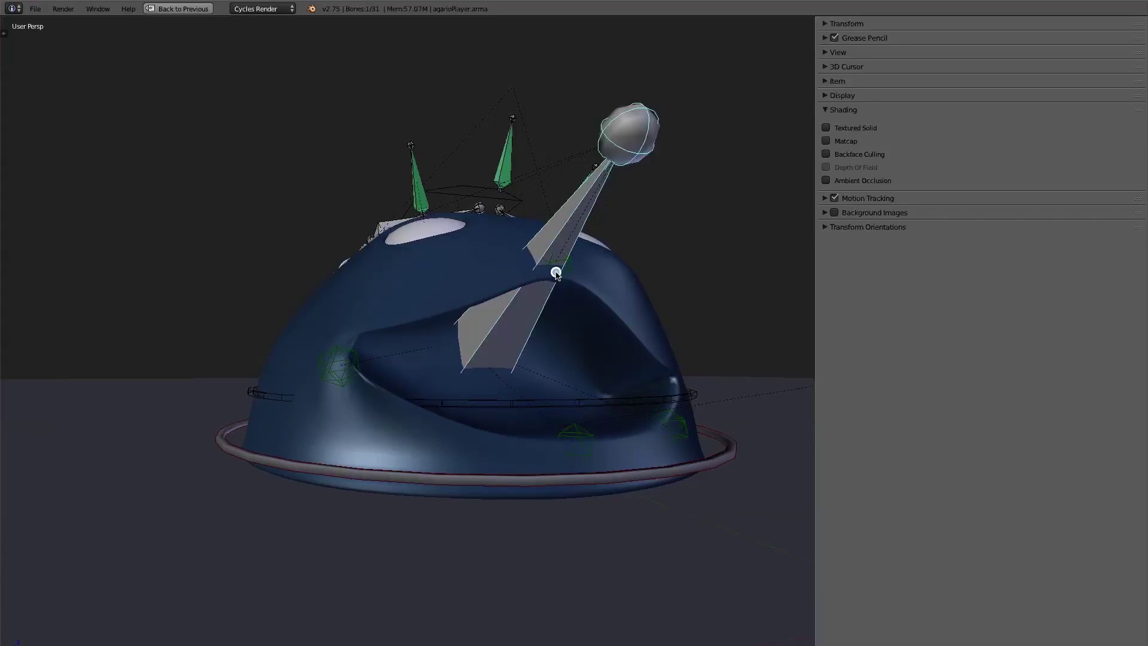
right_click(573, 268)
key("g")
left_click(574, 335)
Step: Reposition the green lower-lip control and adjust its height along the Z axis
middle_click_drag(574, 335, 456, 499)
right_click(413, 523)
key("g")
left_click(365, 520)
scroll(405, 529, "down", 2)
middle_click_drag(405, 530, 570, 459)
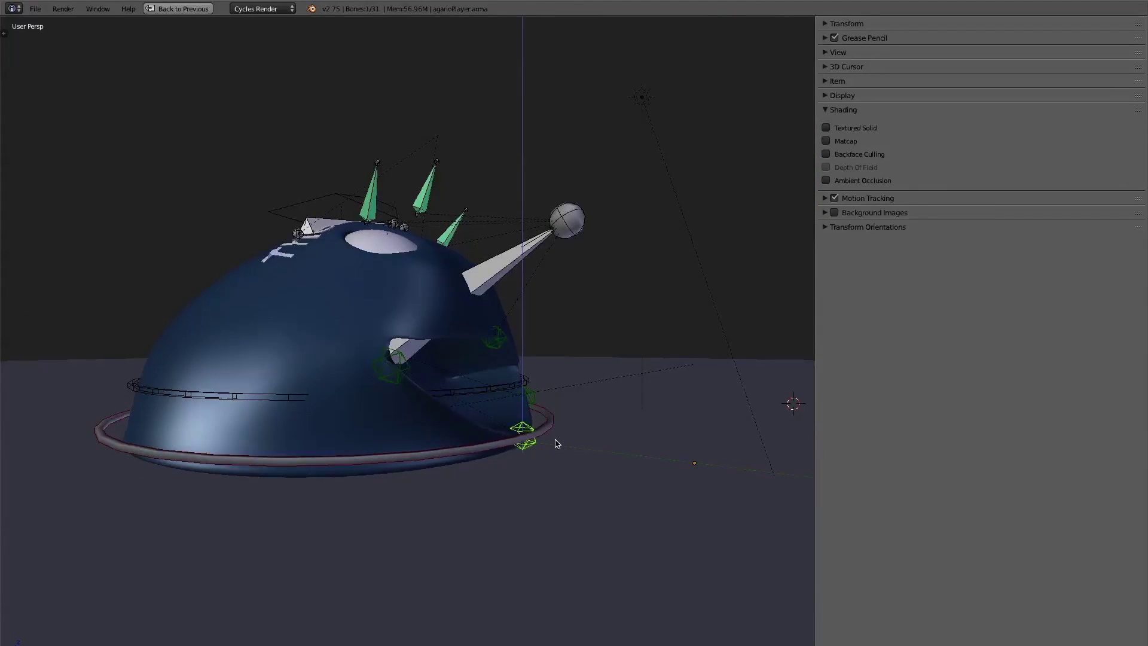
left_click(554, 435)
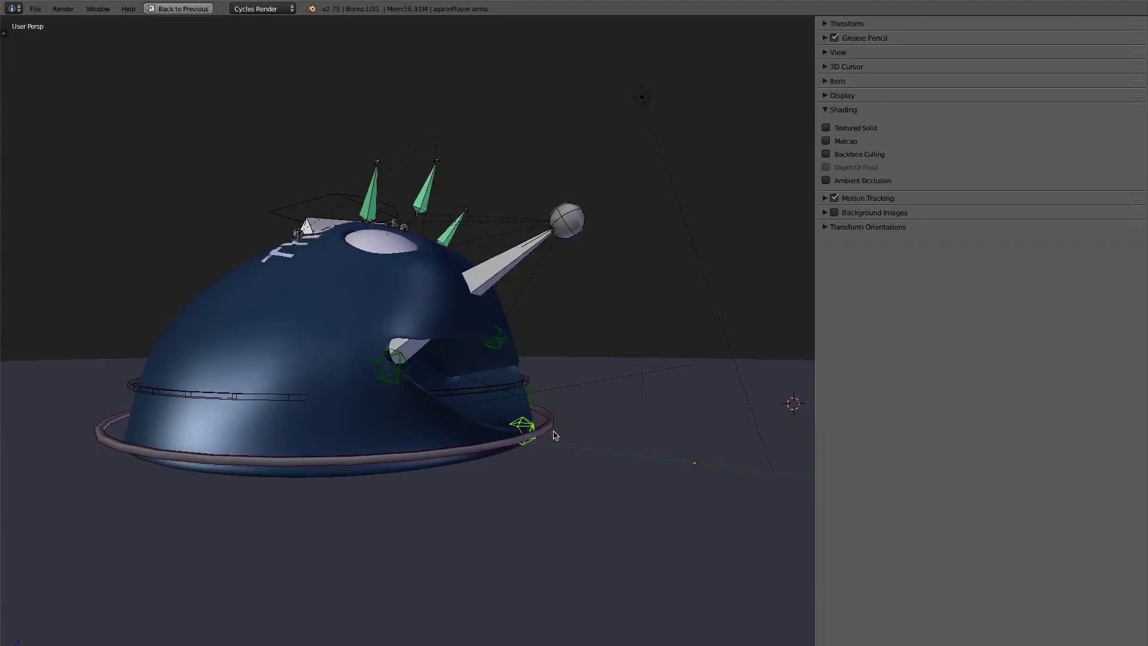
Step: Try sliding the central green eyelid control along its local Y axis to slant both eyelids
middle_click_drag(577, 332, 538, 305)
middle_click_drag(433, 238, 469, 315, "shift")
scroll(469, 315, "up", 2)
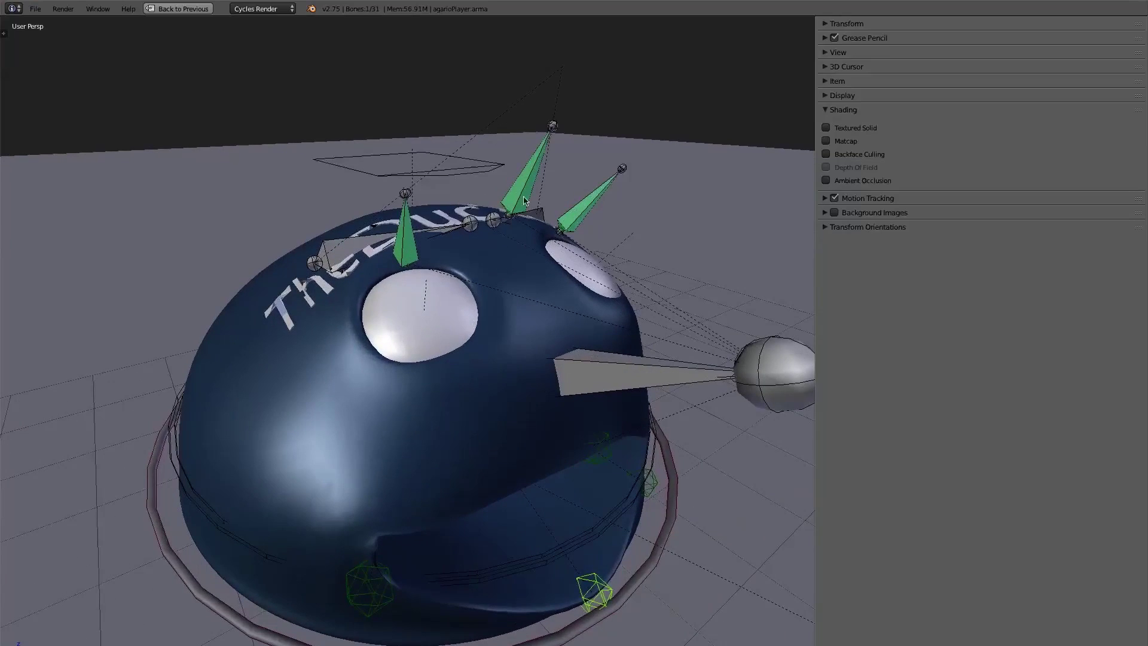
right_click(532, 166)
middle_click_drag(534, 228, 493, 267, "shift")
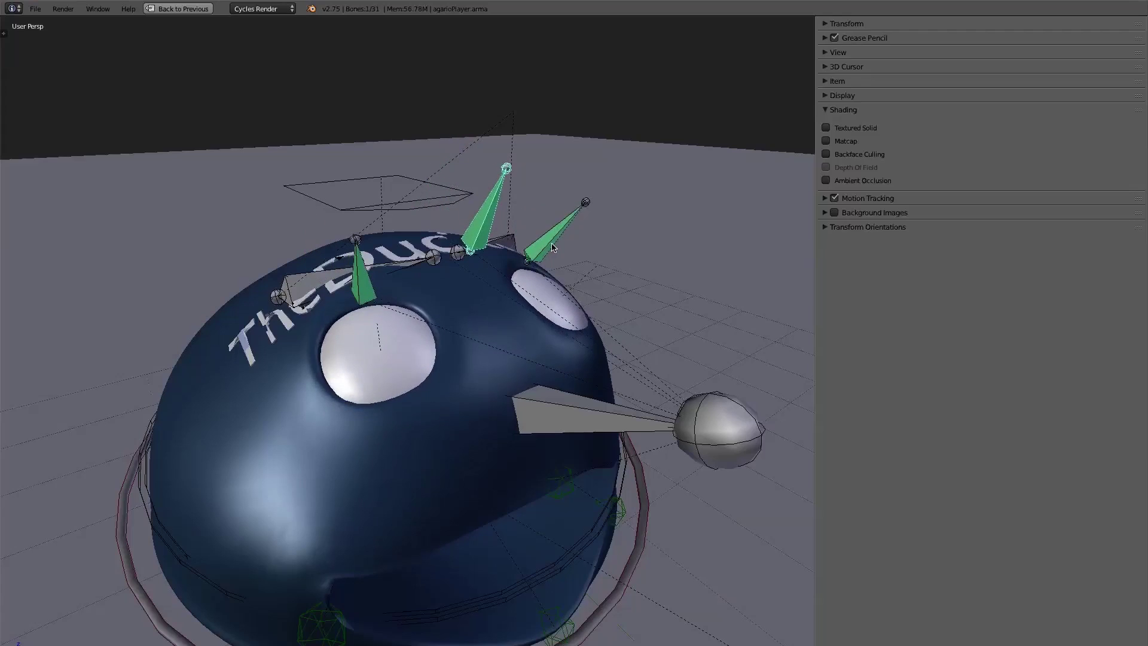
key("g")
key("y")
key("y")
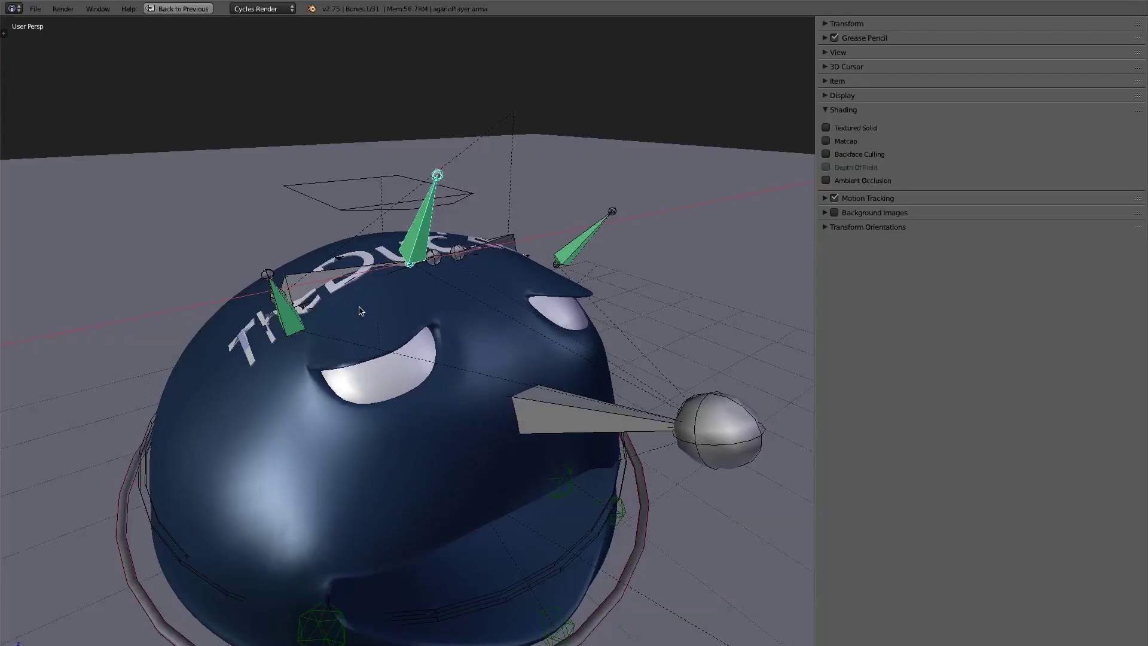
middle_click_drag(356, 314, 408, 336)
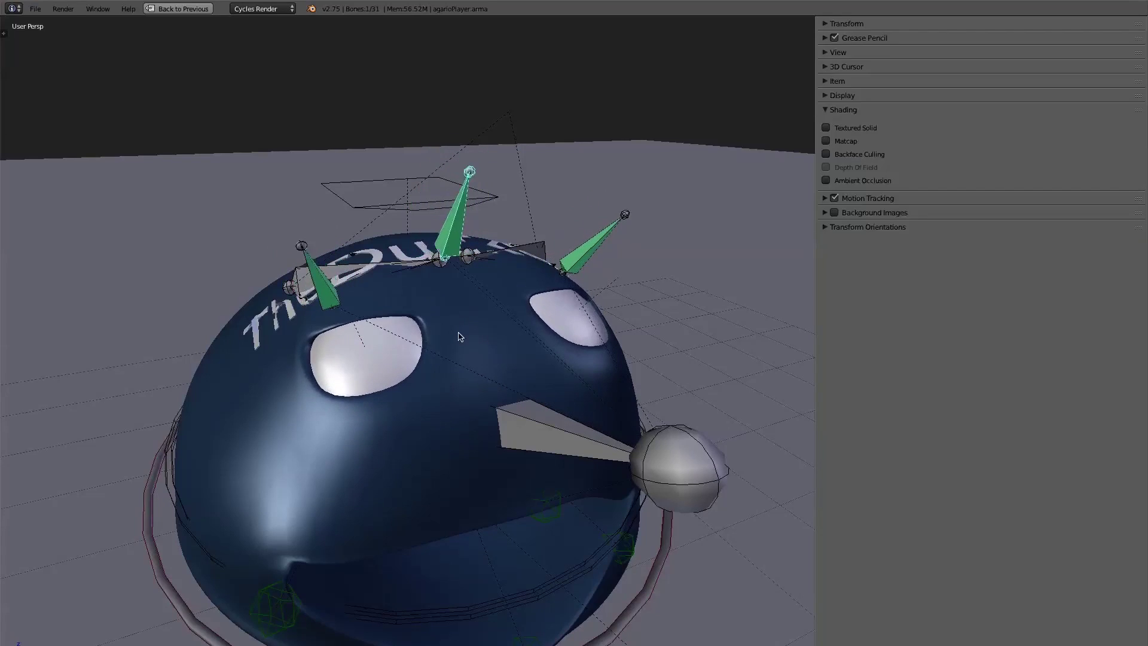
right_click(358, 290)
Step: Examine the single-eye eyelid control and the small bones beside the name text in solid and wireframe shading
right_click(359, 292)
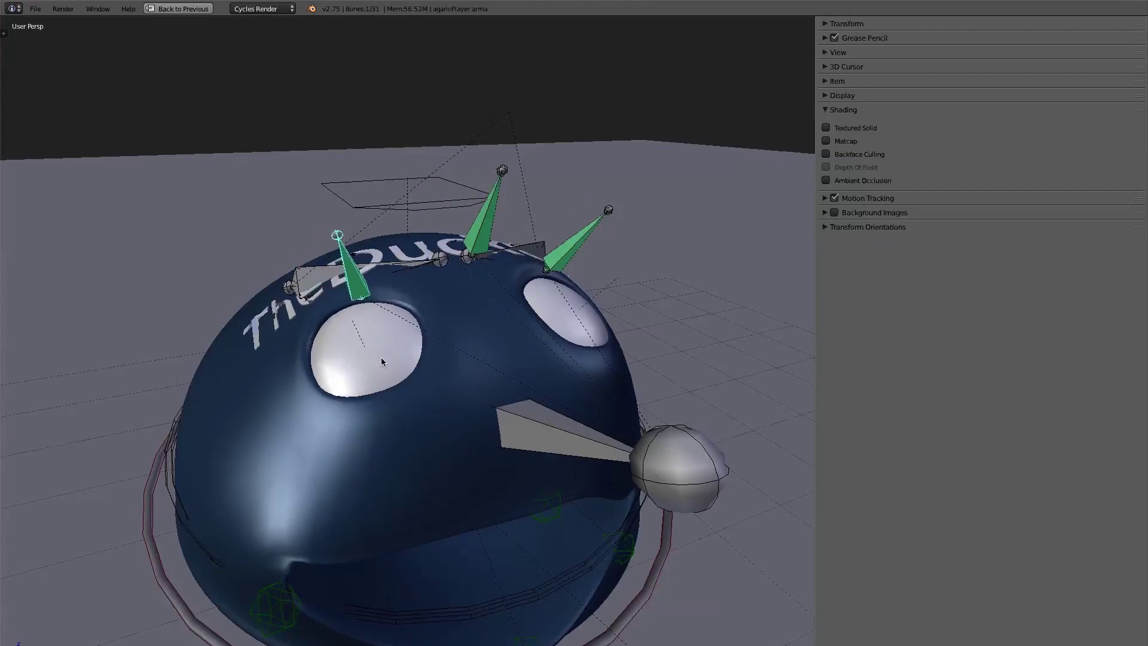
middle_click_drag(442, 323, 366, 323)
right_click(307, 311)
right_click(436, 224)
scroll(420, 384, "down", 1)
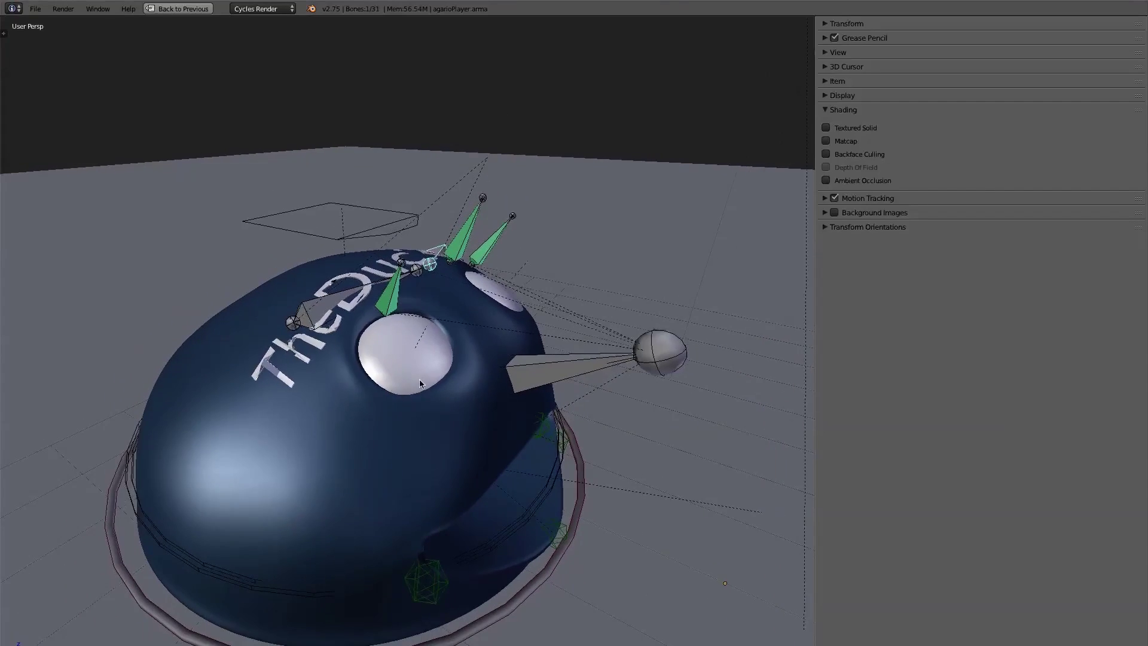
key("z")
middle_click_drag(402, 430, 350, 391)
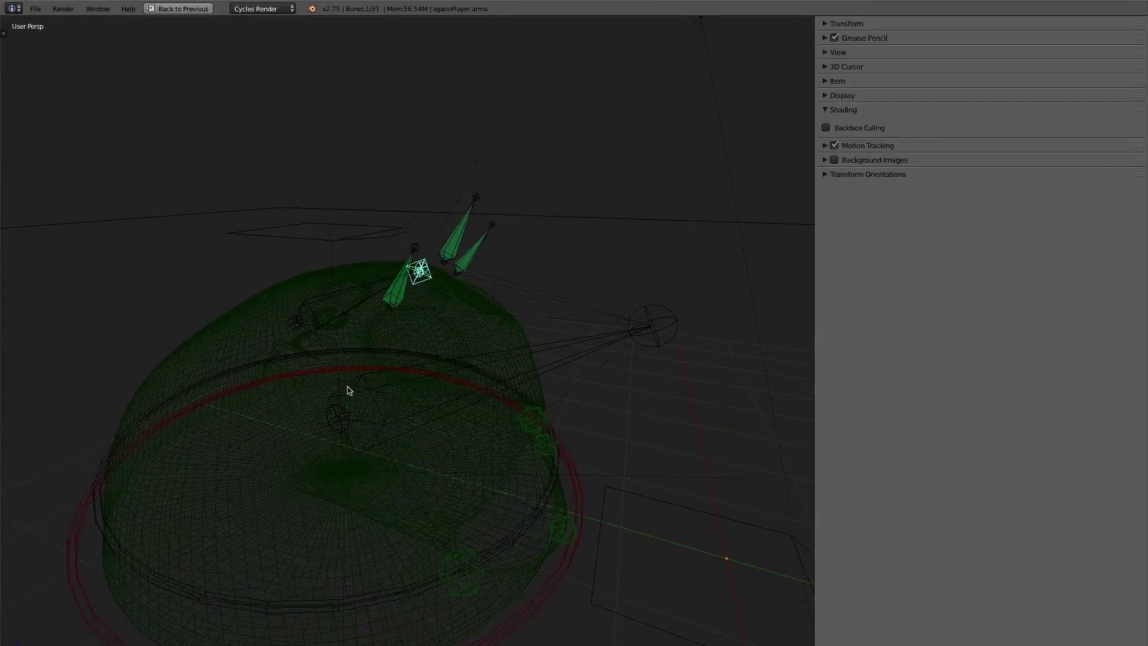
key("z")
Step: Select the flat lattice control above the head and restore the multi-editor layout with the 3D view's properties region hidden
right_click(258, 238)
middle_click_drag(381, 295, 341, 296)
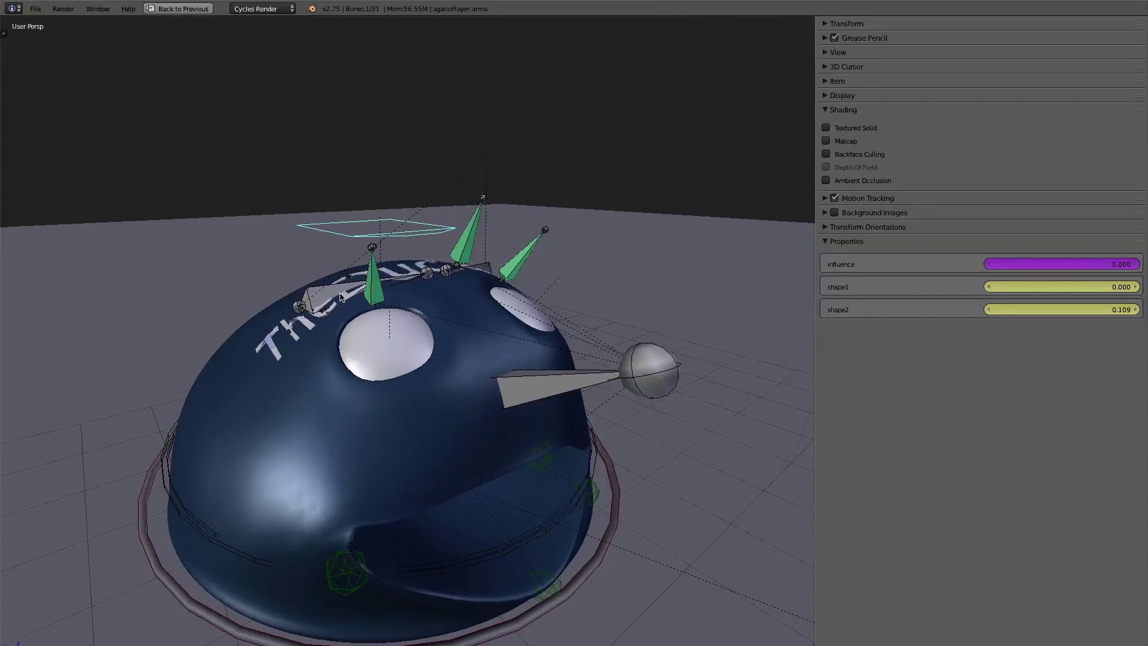
key("ctrl+Up")
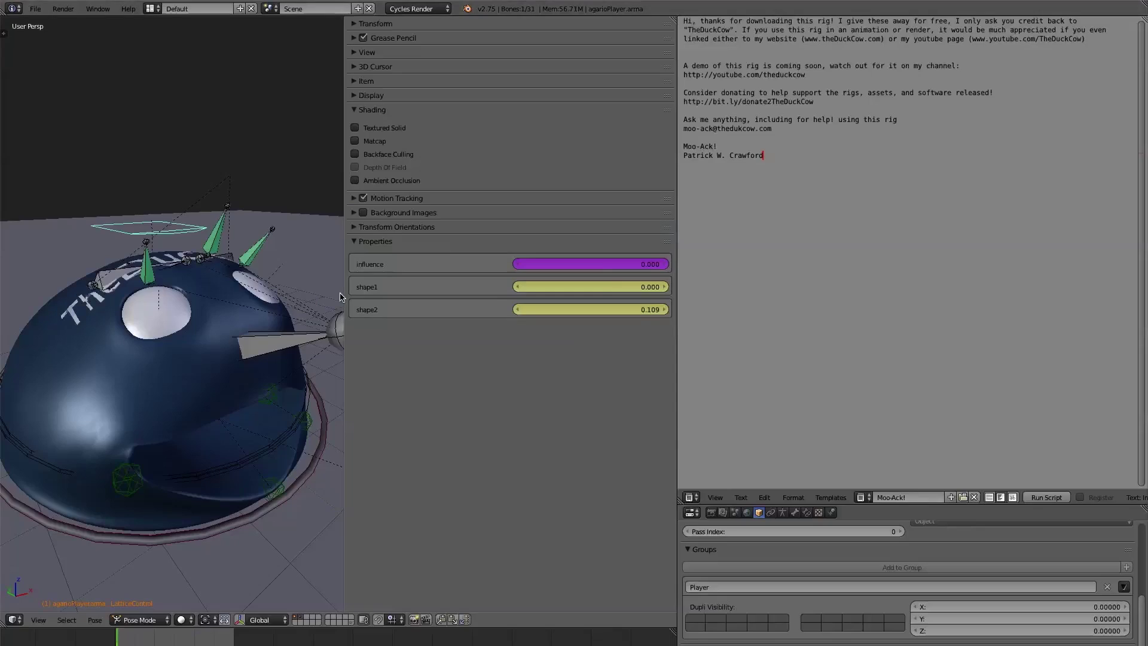
key("n")
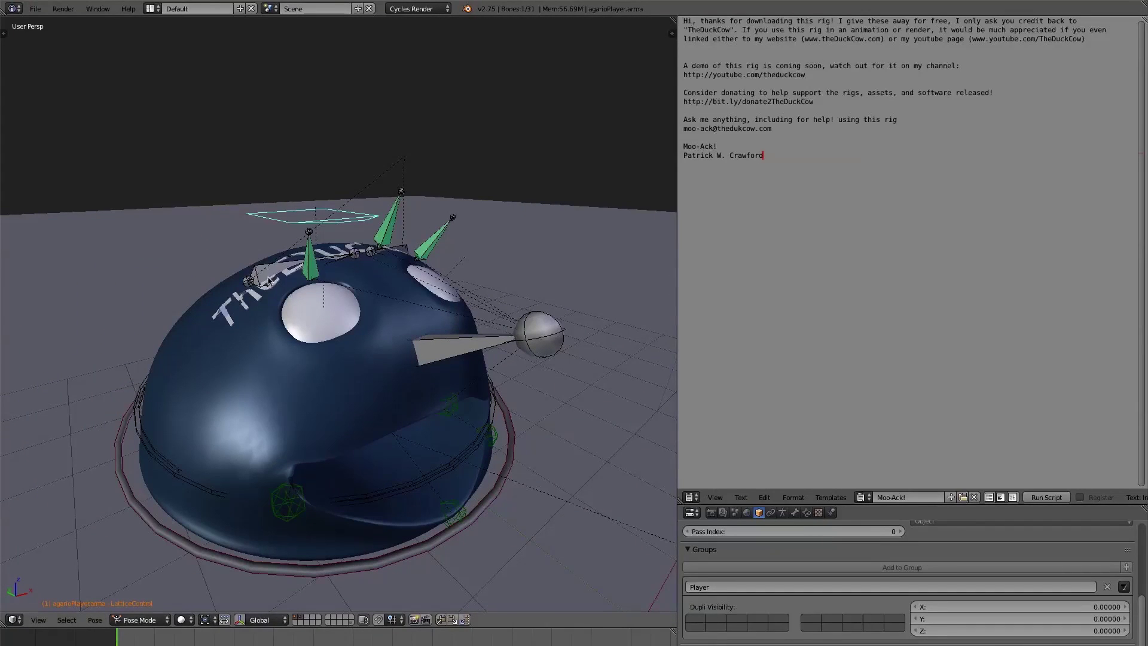
Step: Play the animation and raise the lattice control along the global Z axis during playback
key("alt+a")
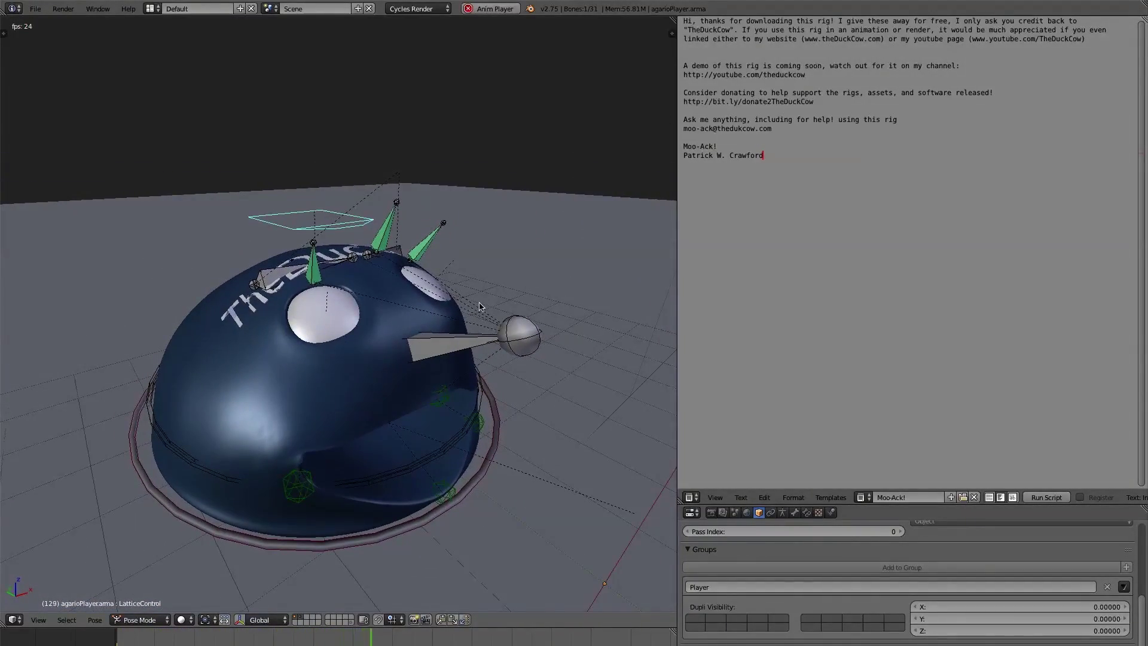
key("g")
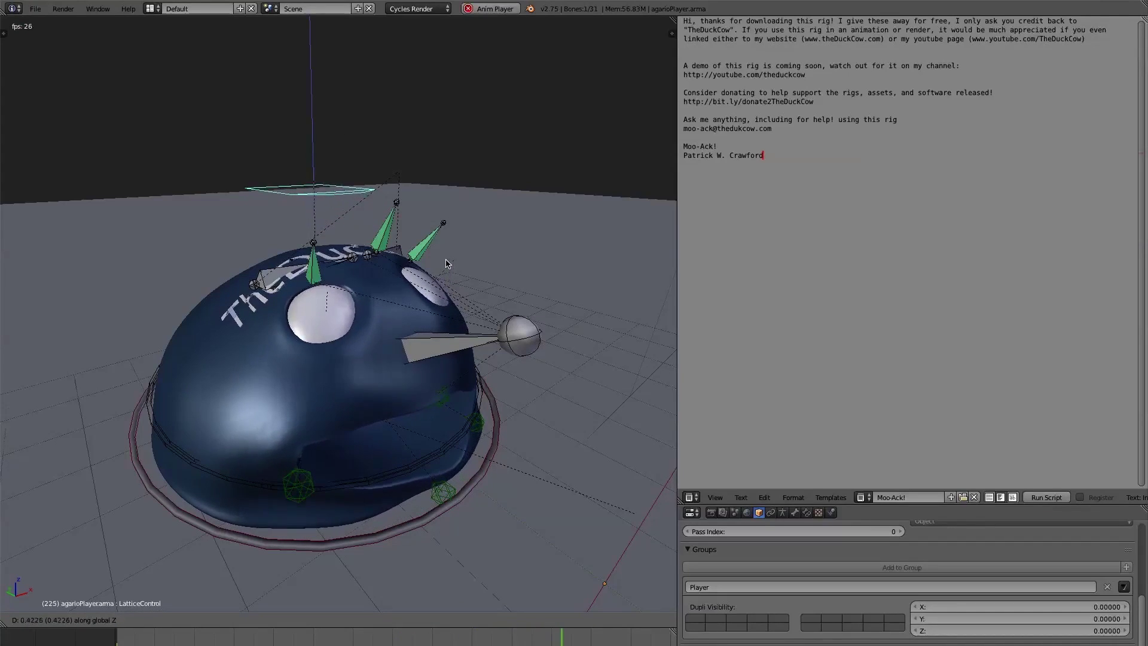
left_click(445, 234)
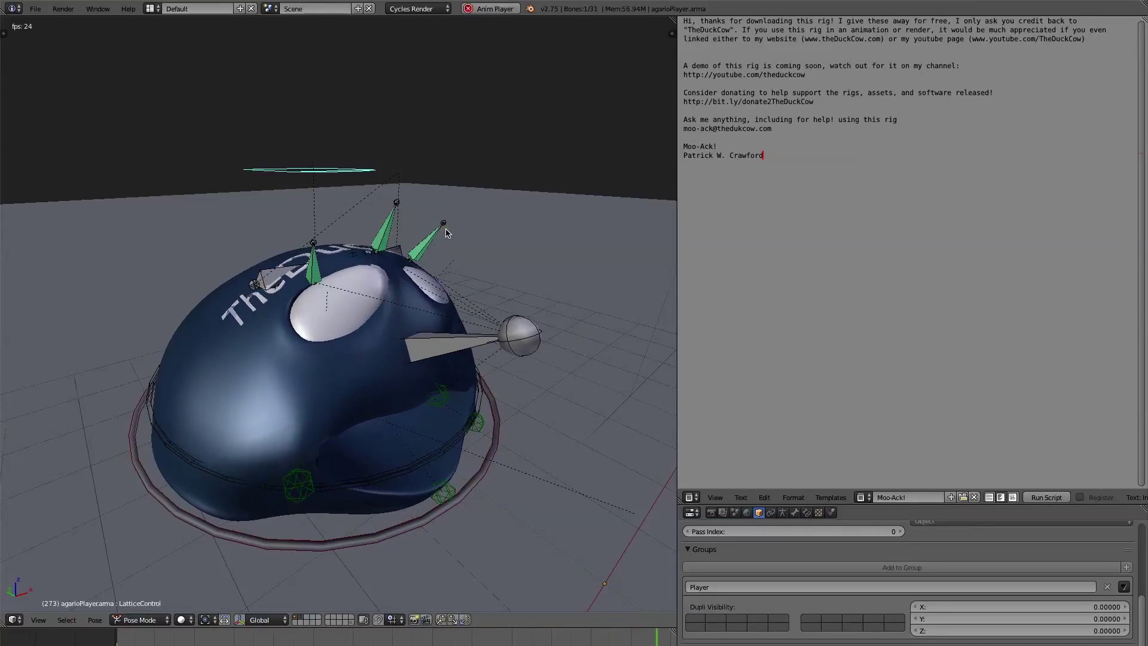
middle_click_drag(445, 234, 389, 231)
Step: Rotate the lattice control around the Z axis and stop the animation playback
key("r")
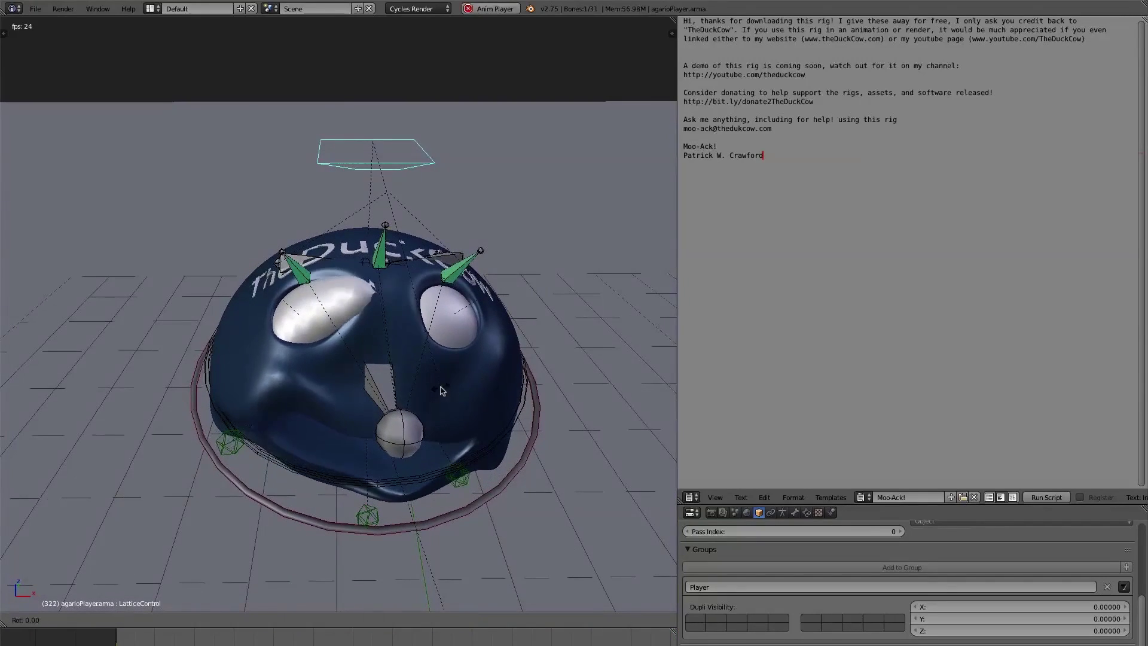
key("z")
left_click(497, 363)
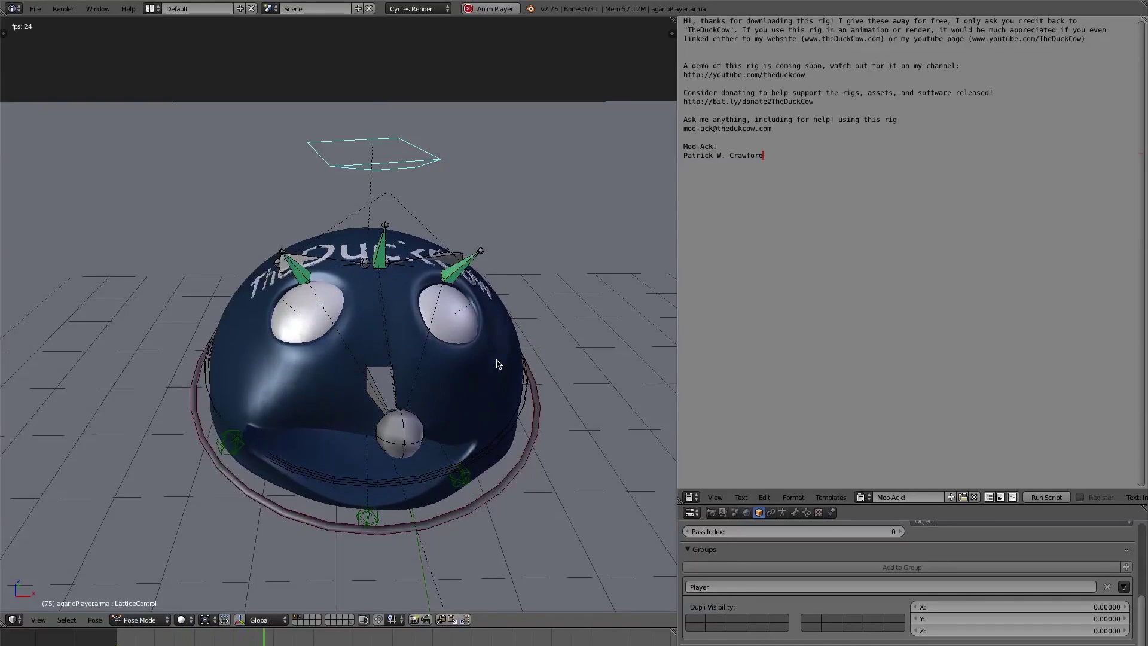
key("alt+a")
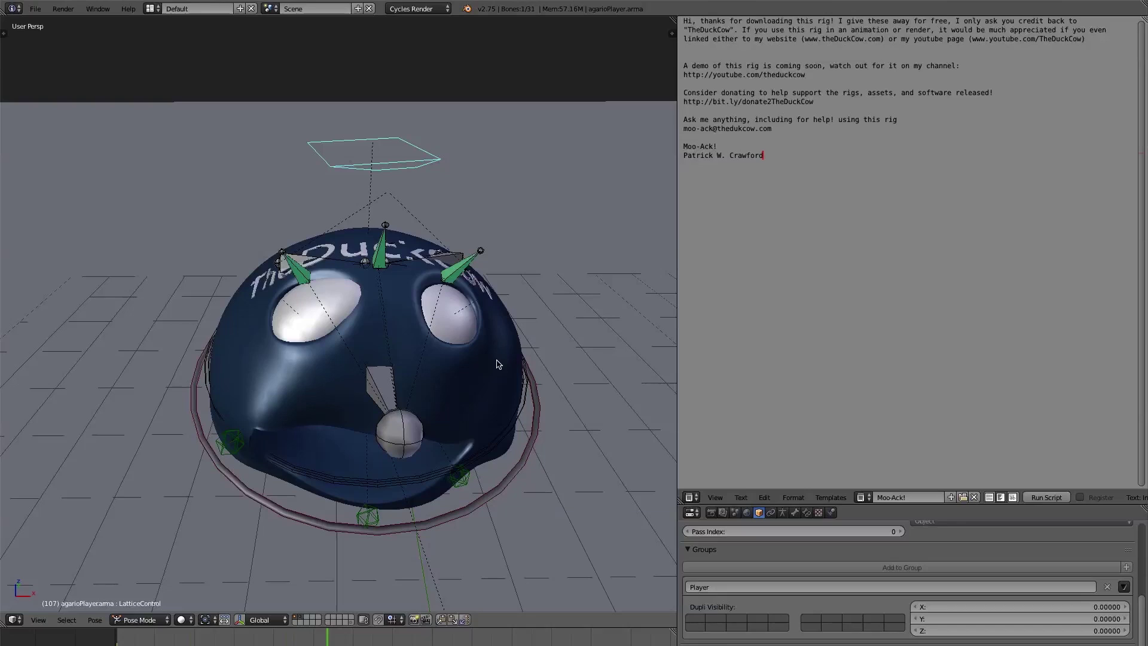
Step: Switch the rig's armature from Pose Mode to Object Mode
middle_click_drag(451, 406, 520, 357)
key("ctrl+Tab")
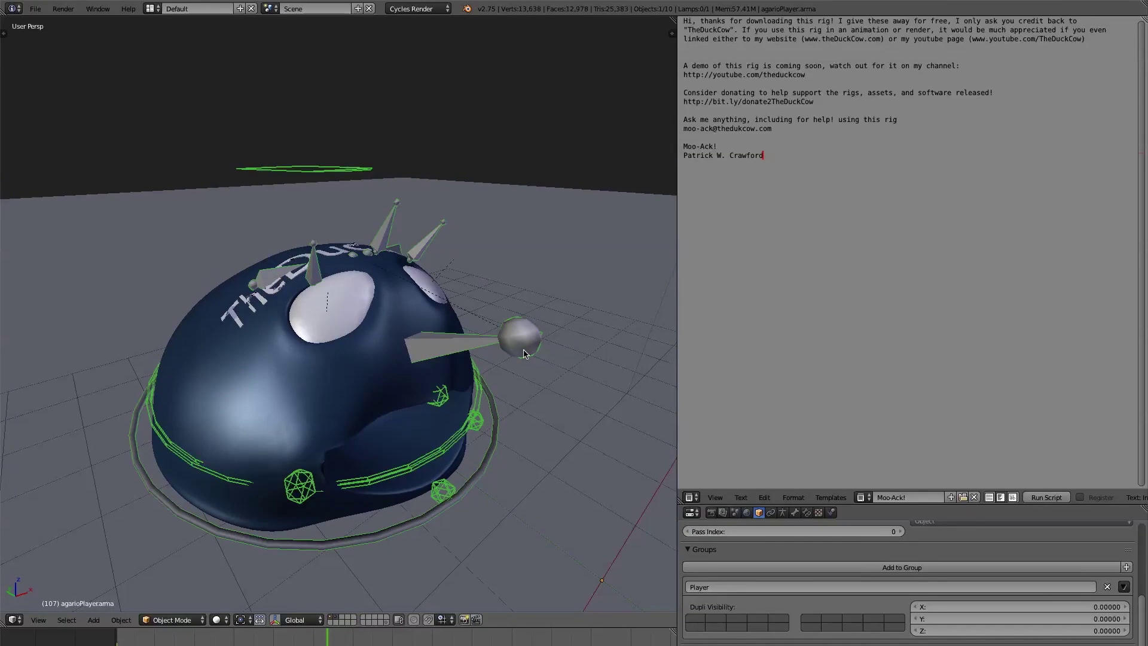
Step: Reveal the hidden lattice cage around the body, preview the animation with it selected, and hide the cage again
key("alt+h")
key("a")
right_click(493, 257)
right_click(490, 262)
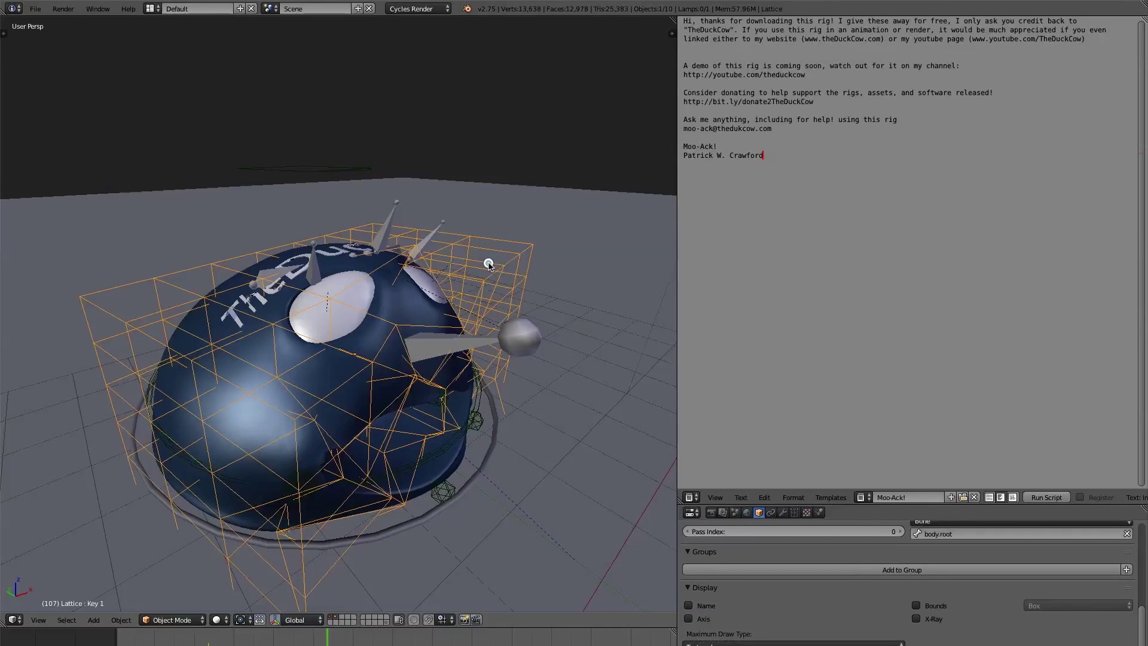
middle_click_drag(448, 271, 425, 246)
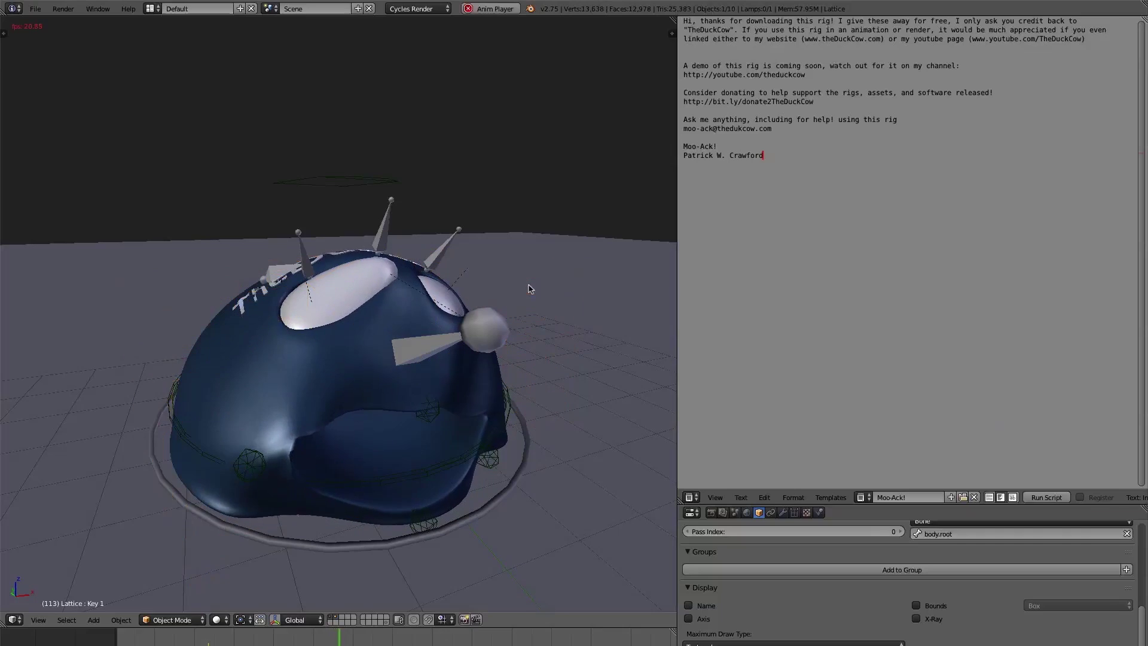
key("h")
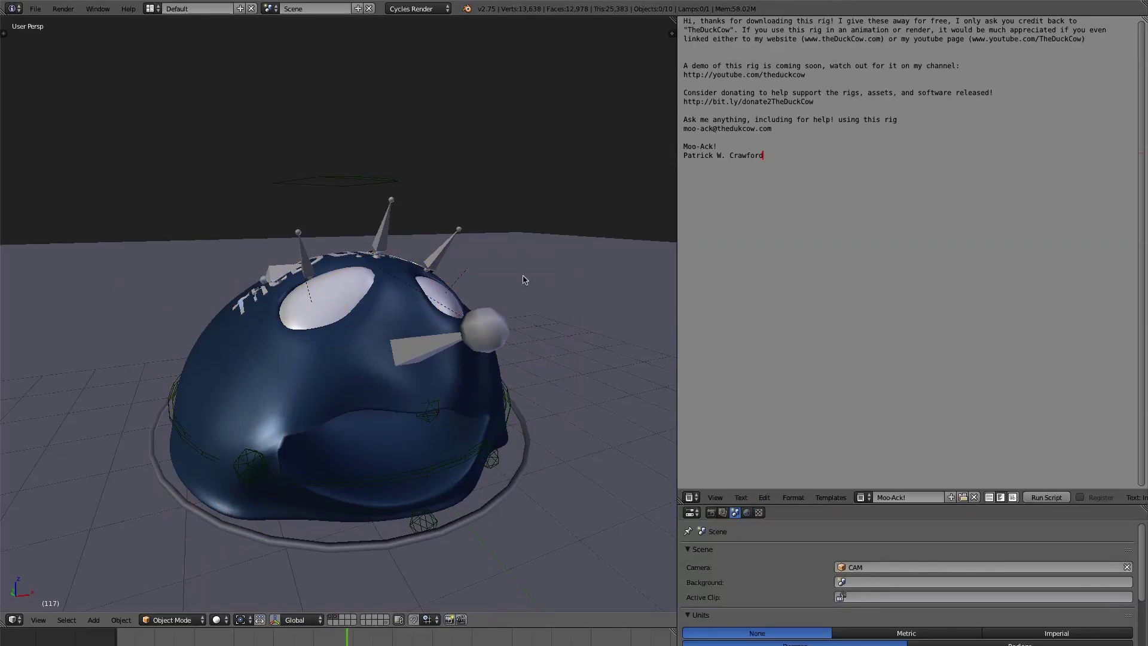
Step: Switch the armature to Pose Mode and lower the lattice control along the global Z axis
right_click(371, 183)
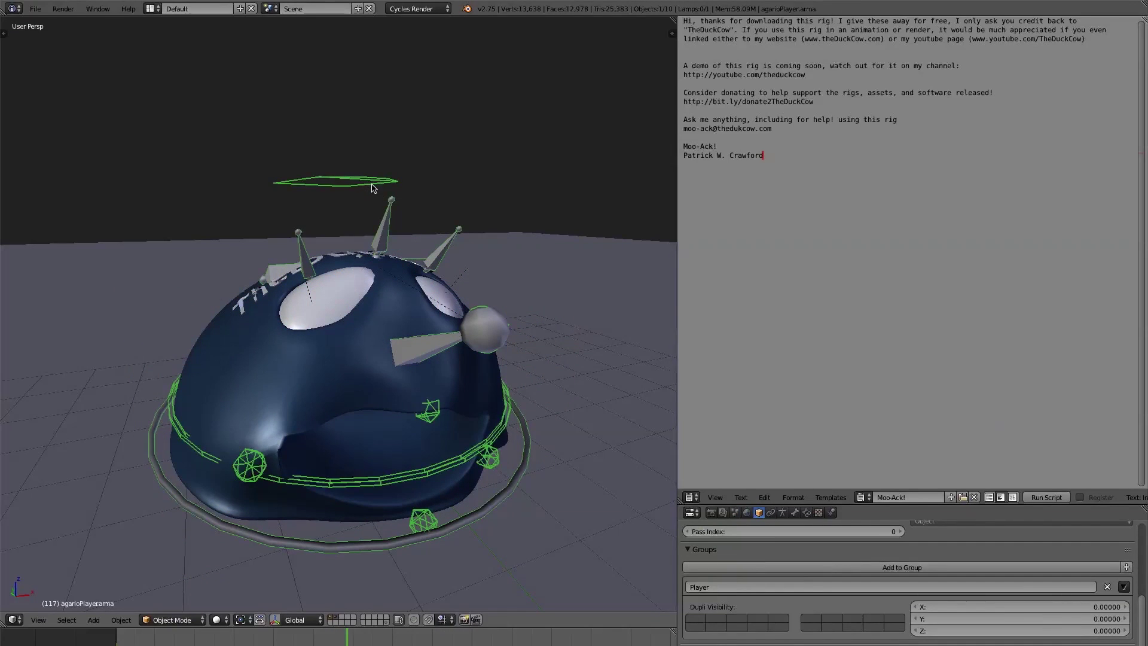
key("ctrl+Tab")
middle_click_drag(371, 183, 429, 370)
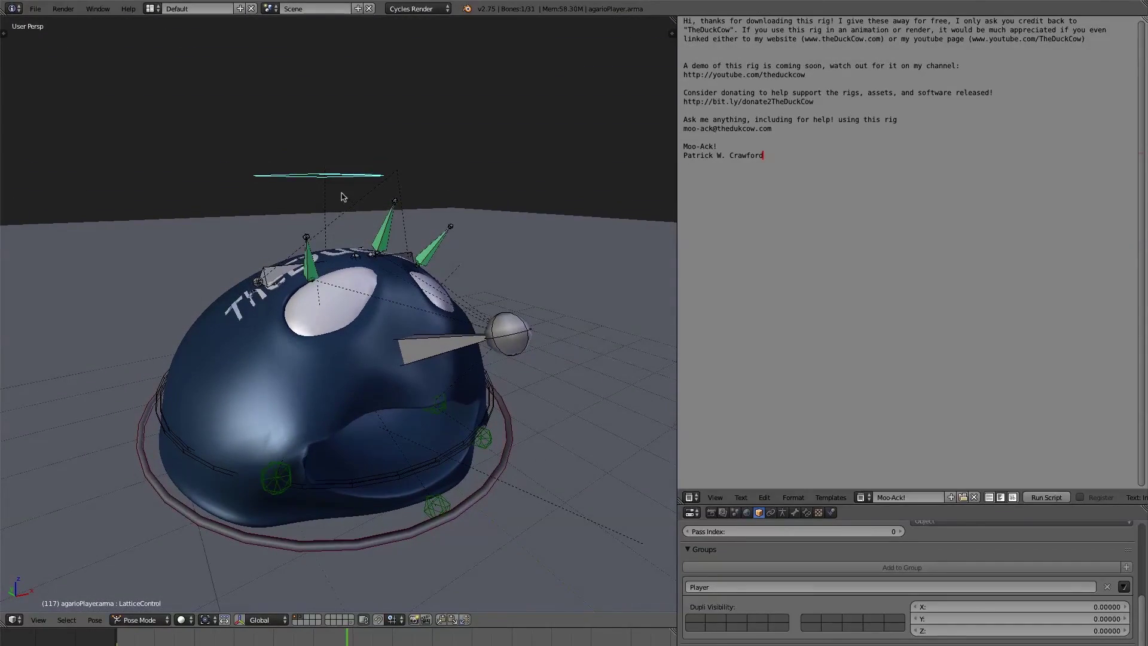
key("g")
key("z")
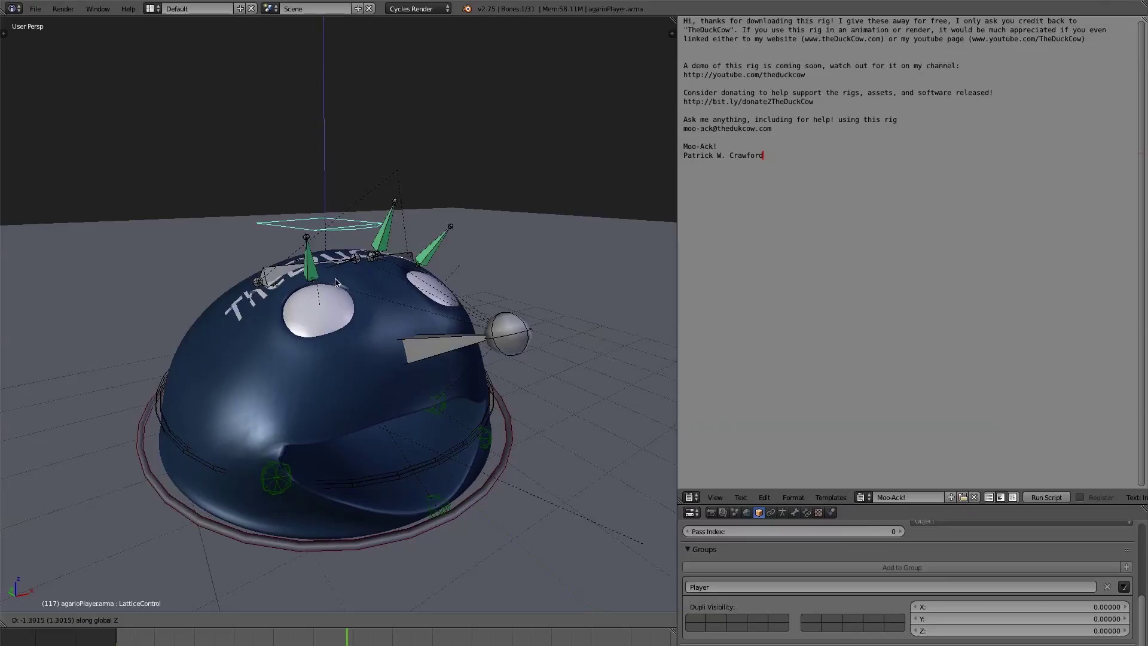
left_click(336, 239)
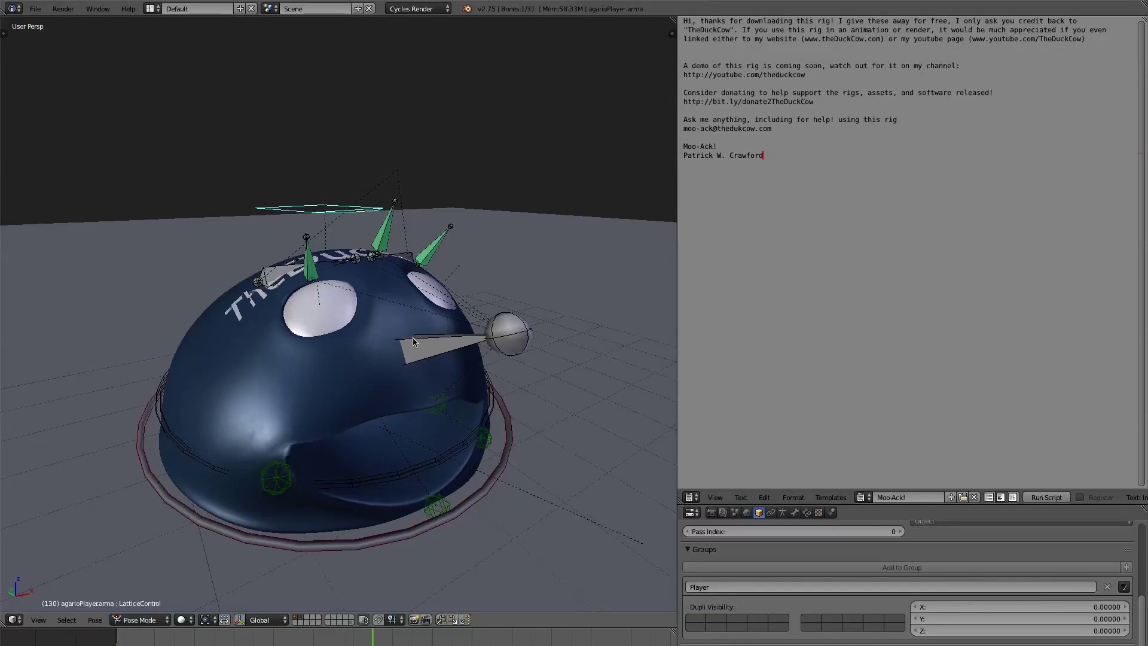
Step: Try a trackball rotation of the lattice control above the head
key("r")
key("r")
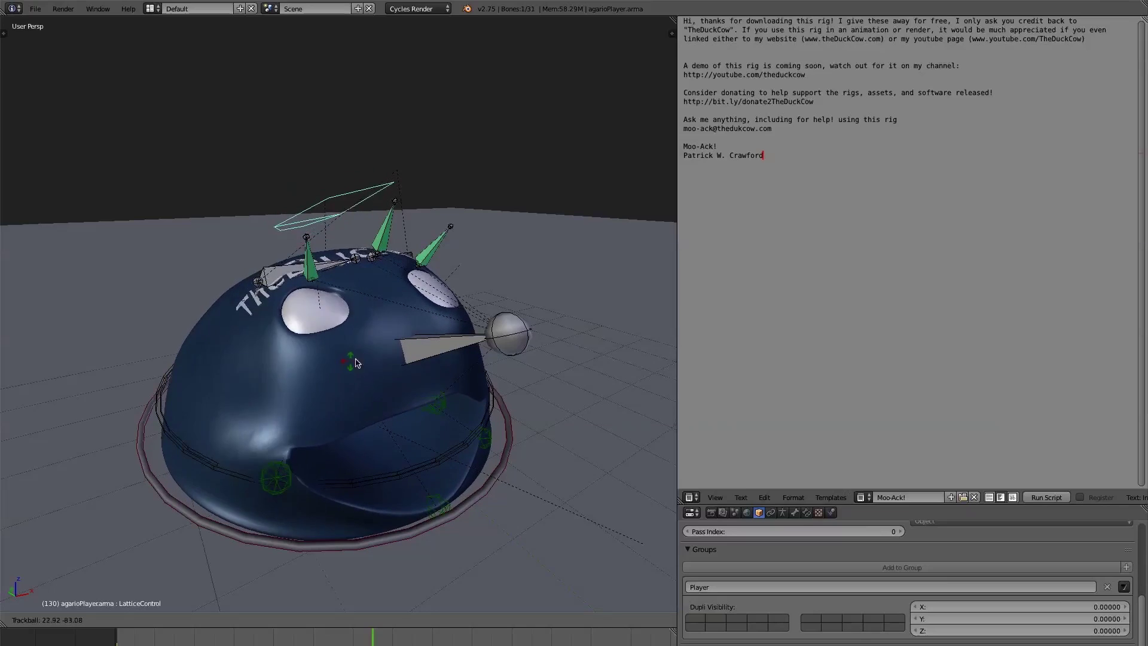
right_click(377, 359)
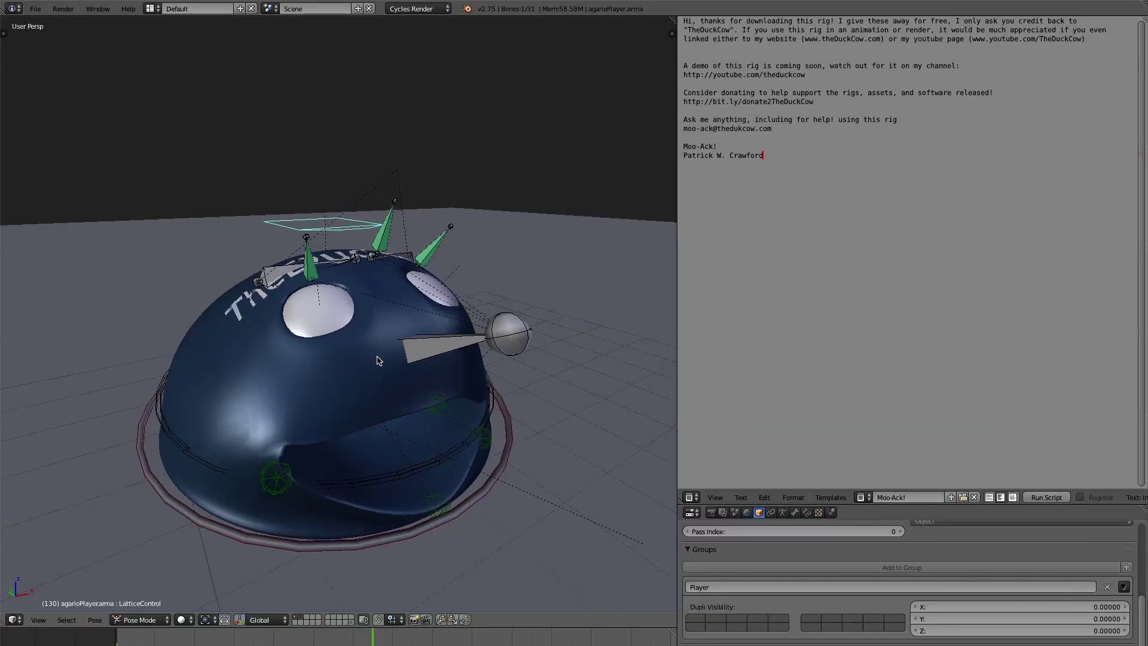
Step: Select the bodyCenter ring around the body and tilt it with two trackball rotations
middle_click_drag(439, 339, 469, 369)
mouse_move(295, 396)
middle_mouse_down()
mouse_move(348, 365)
mouse_move(394, 356)
mouse_move(306, 372)
middle_mouse_up()
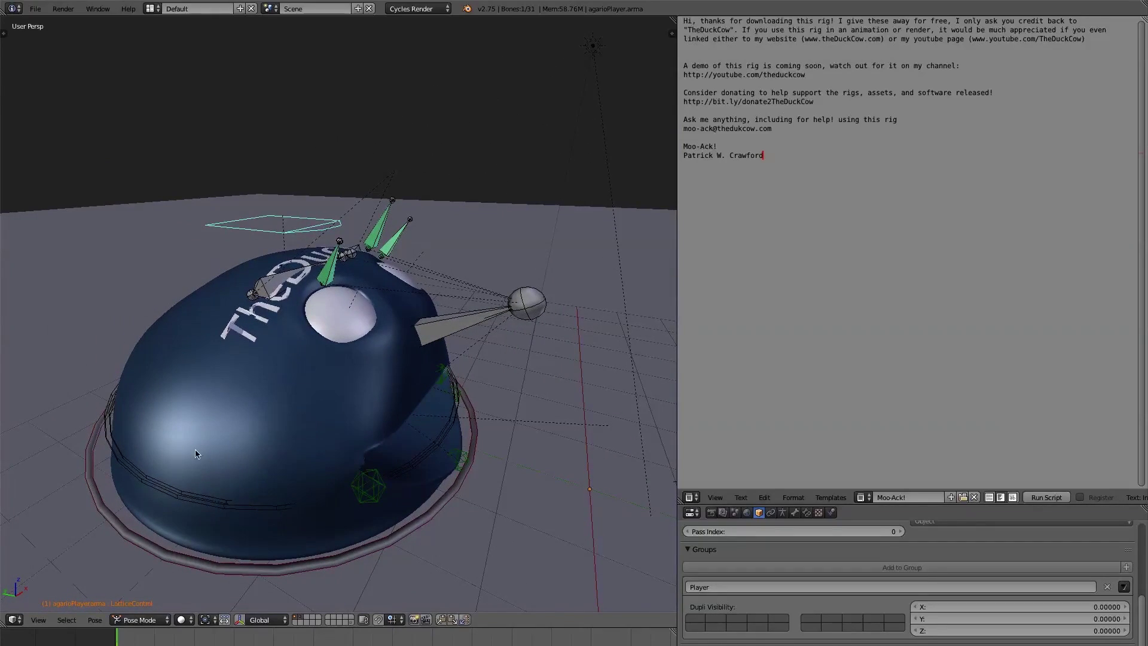
right_click(130, 473)
key("r")
key("r")
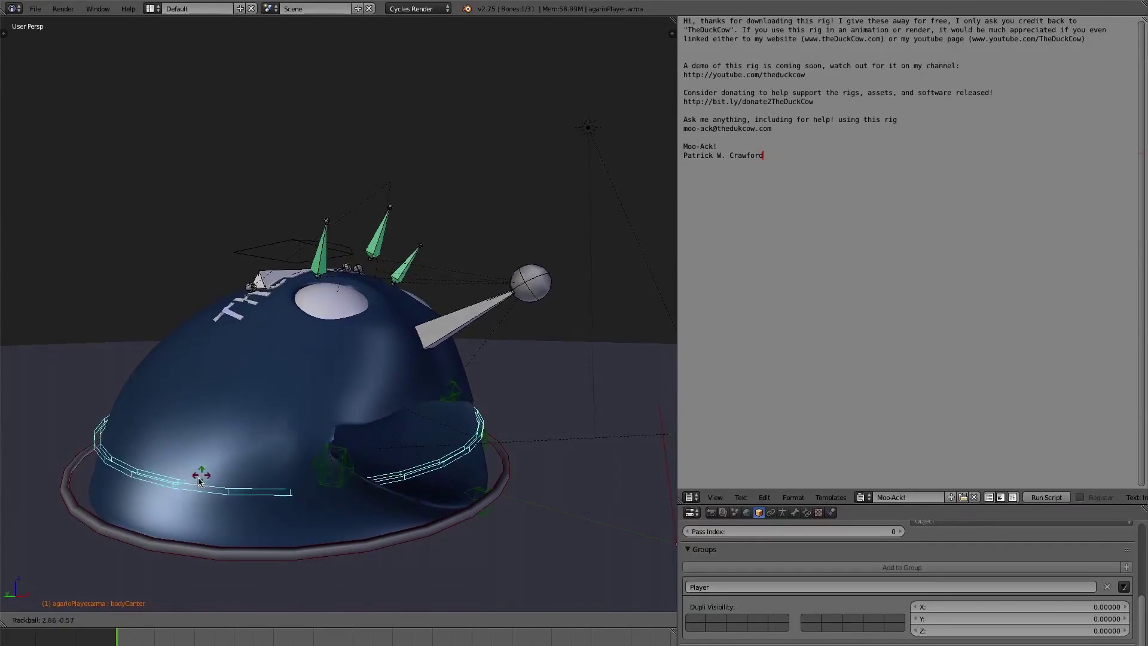
left_click(208, 461)
key("r")
key("r")
left_click(274, 416)
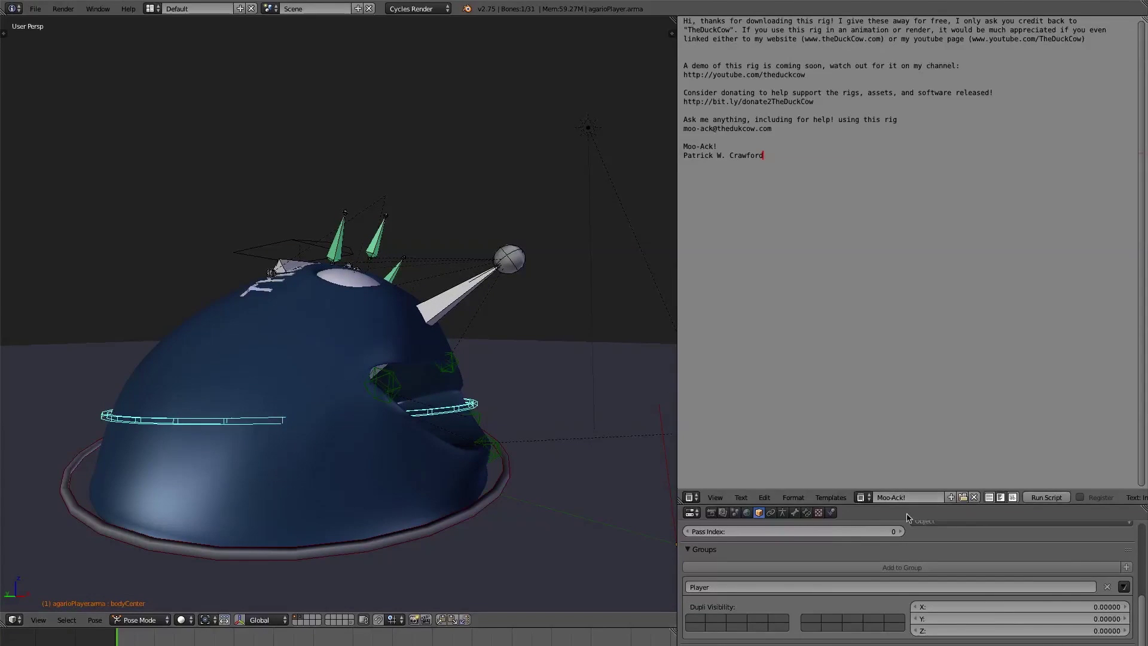
Step: Expand the armature's Skeleton settings and show only the second bone layer
scroll(874, 617, "up", 6)
scroll(874, 614, "up", 3)
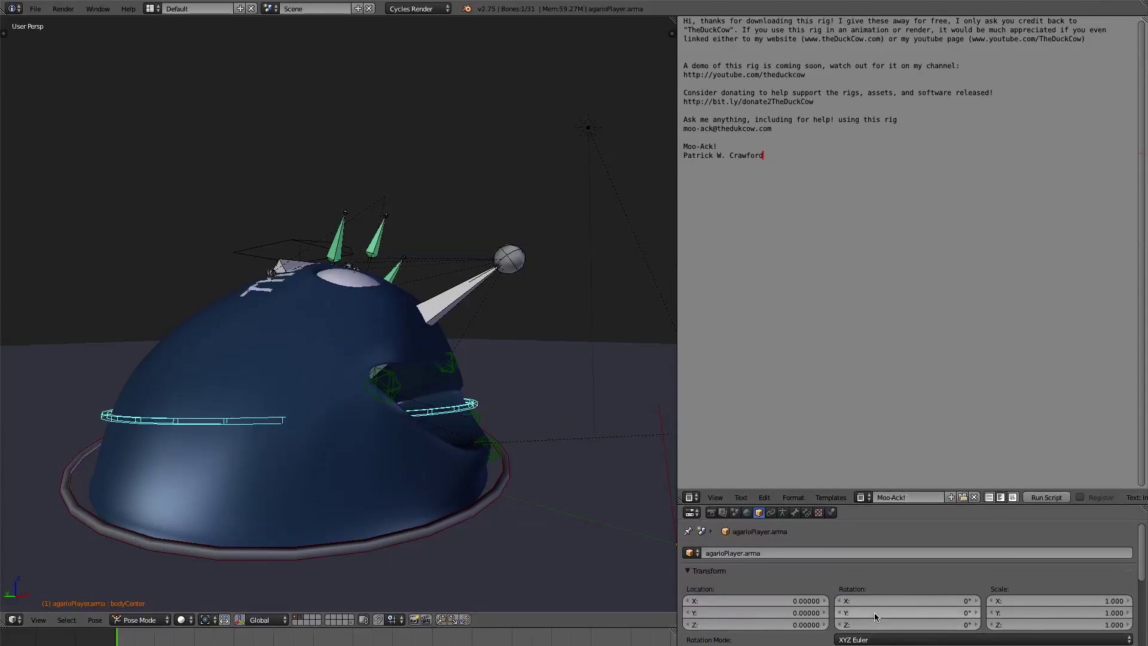
left_click(783, 512)
scroll(773, 577, "down", 2)
left_click(687, 531)
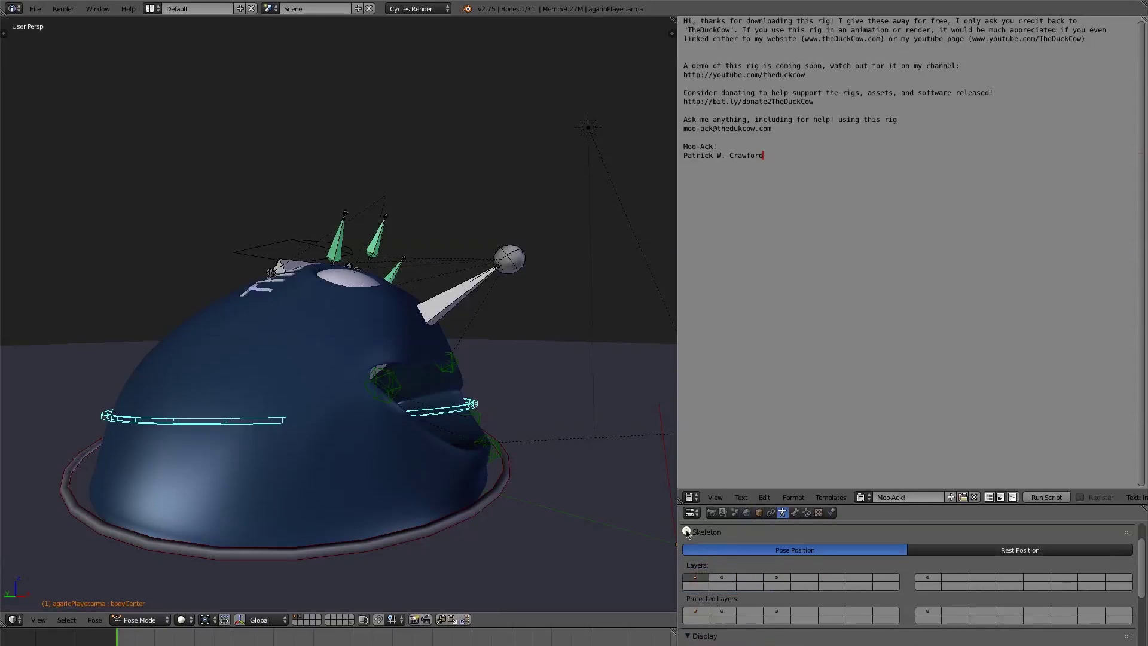
left_click(723, 580)
Step: Select the bodyTop ring on the head and tilt the upper body with trackball rotations
right_click(303, 320)
key("r")
key("r")
left_click(348, 319)
middle_click_drag(348, 319, 435, 363)
key("r")
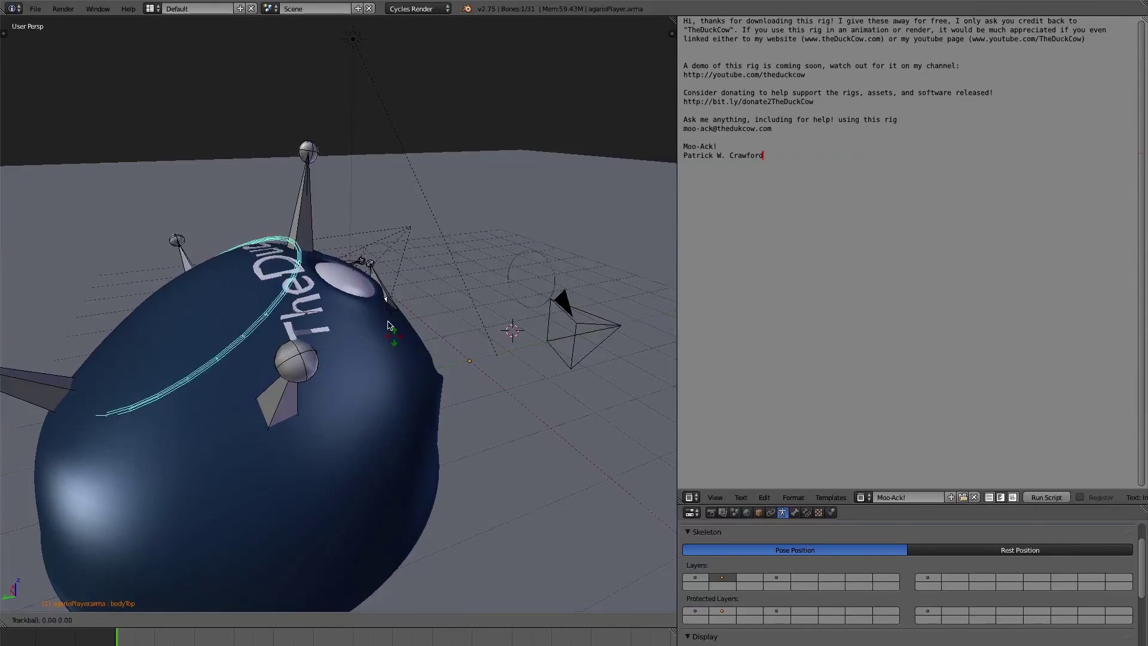
left_click(398, 338)
middle_click_drag(398, 338, 357, 316)
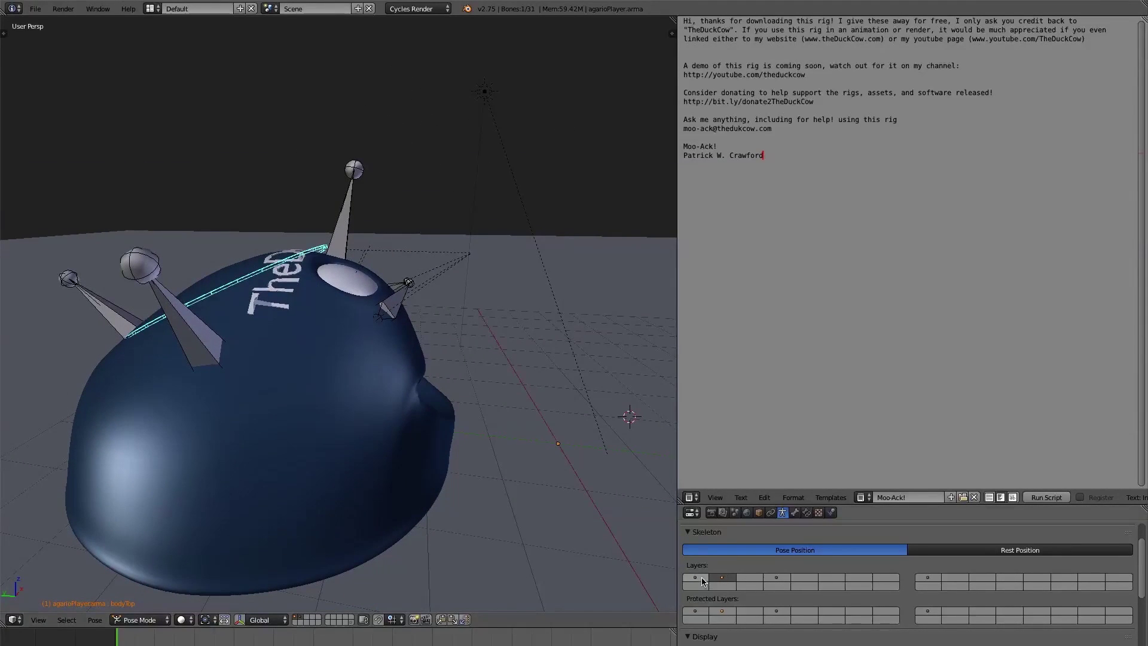
Step: Show only the armature's fourth bone layer and select one of the controls around the body's base, checking them in wireframe
left_click(696, 579)
left_click(775, 578)
key("z")
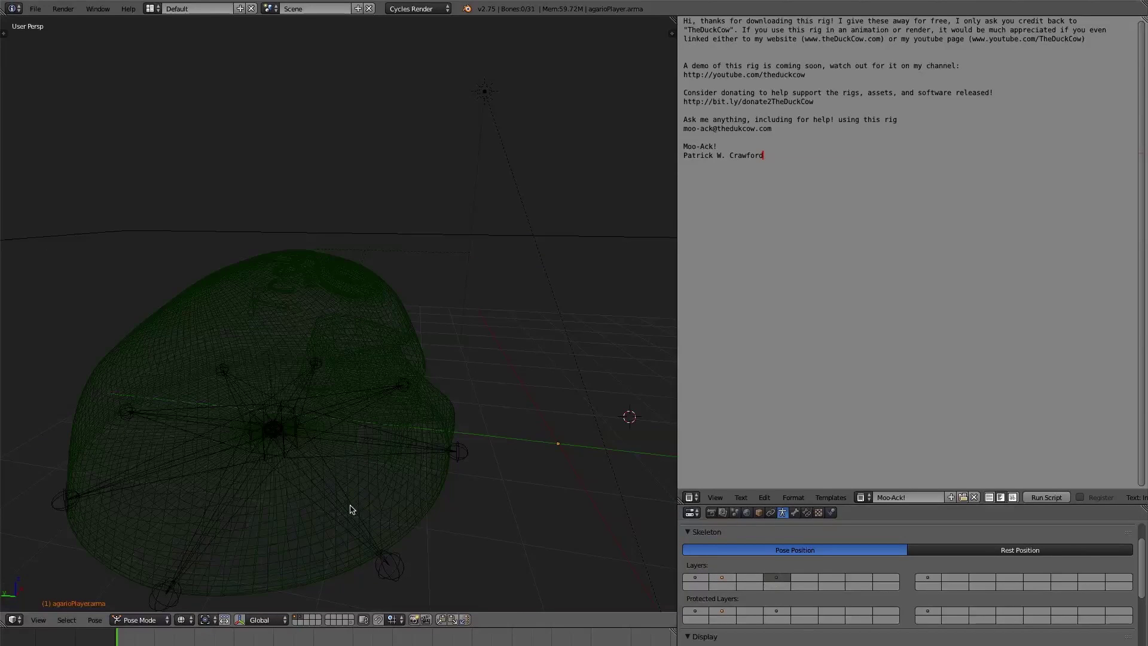
right_click(212, 538)
scroll(211, 539, "down", 3)
key("z")
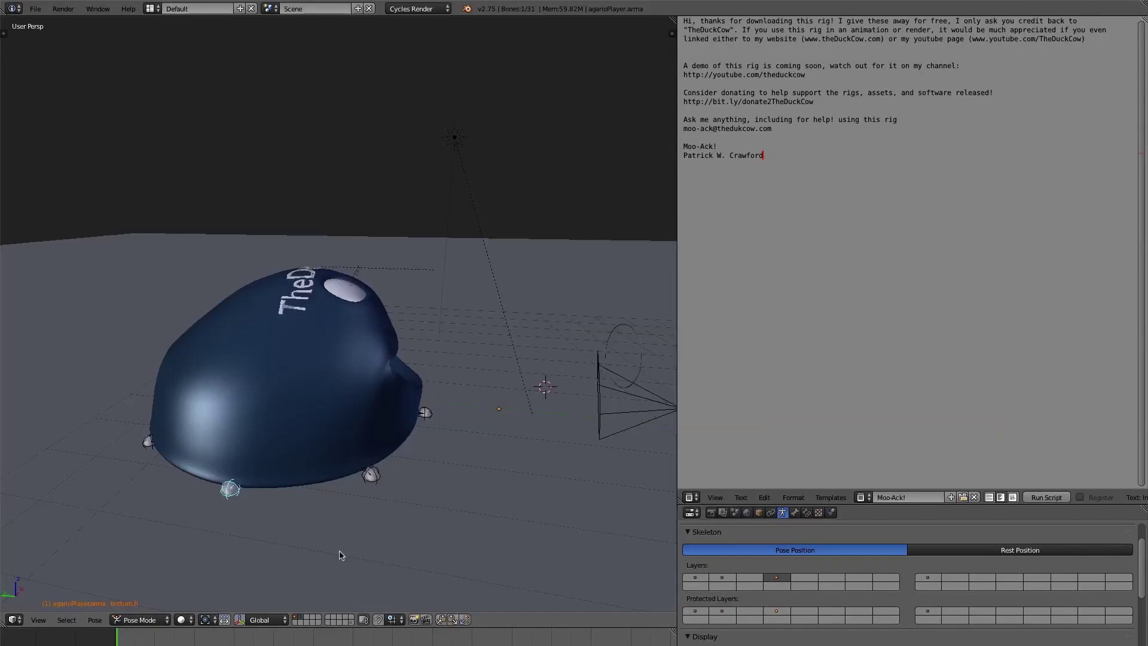
Step: Try trackball rotations on several bottom controls around the body's base, including those at the front
key("r")
key("r")
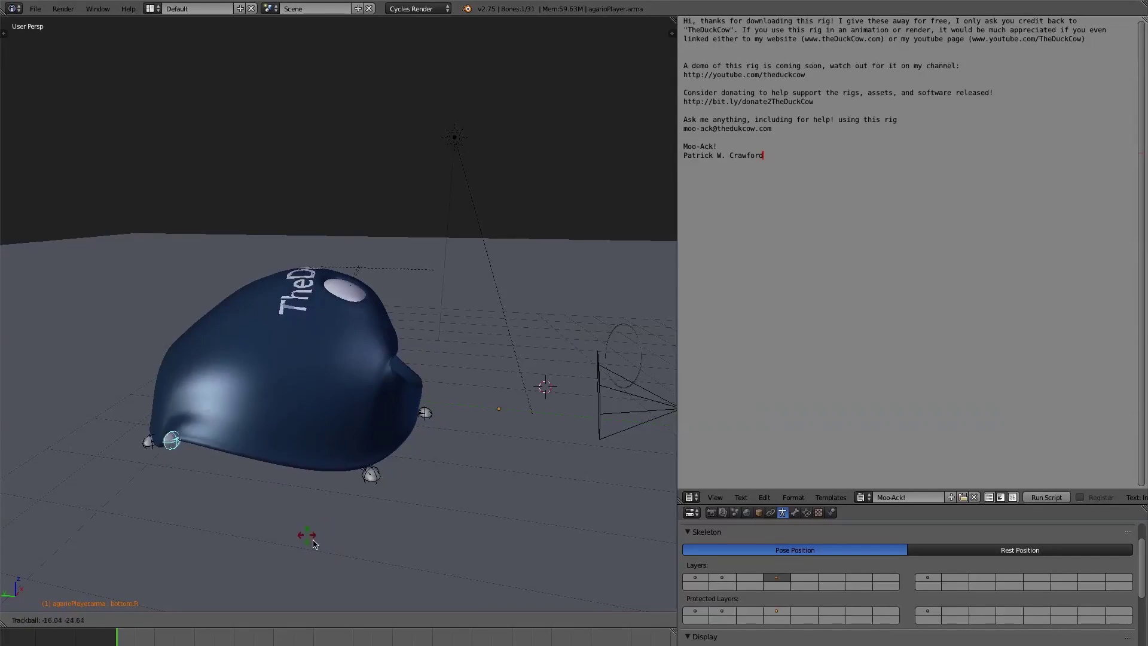
right_click(353, 491)
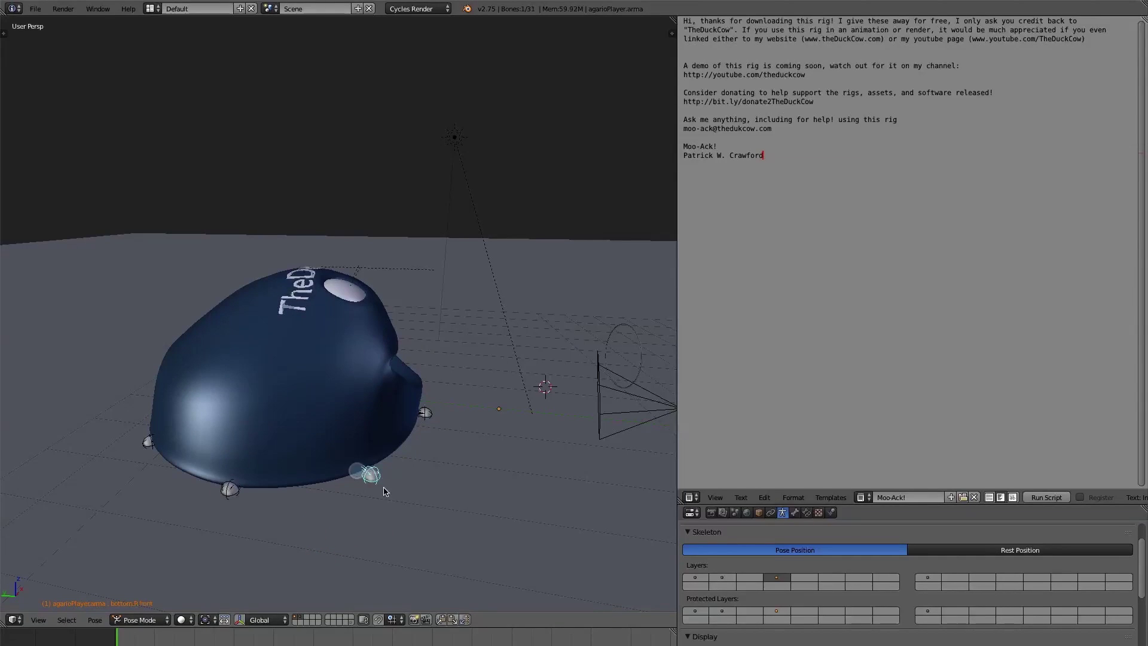
key("r")
key("r")
right_click(377, 472)
middle_click_drag(484, 425, 338, 418)
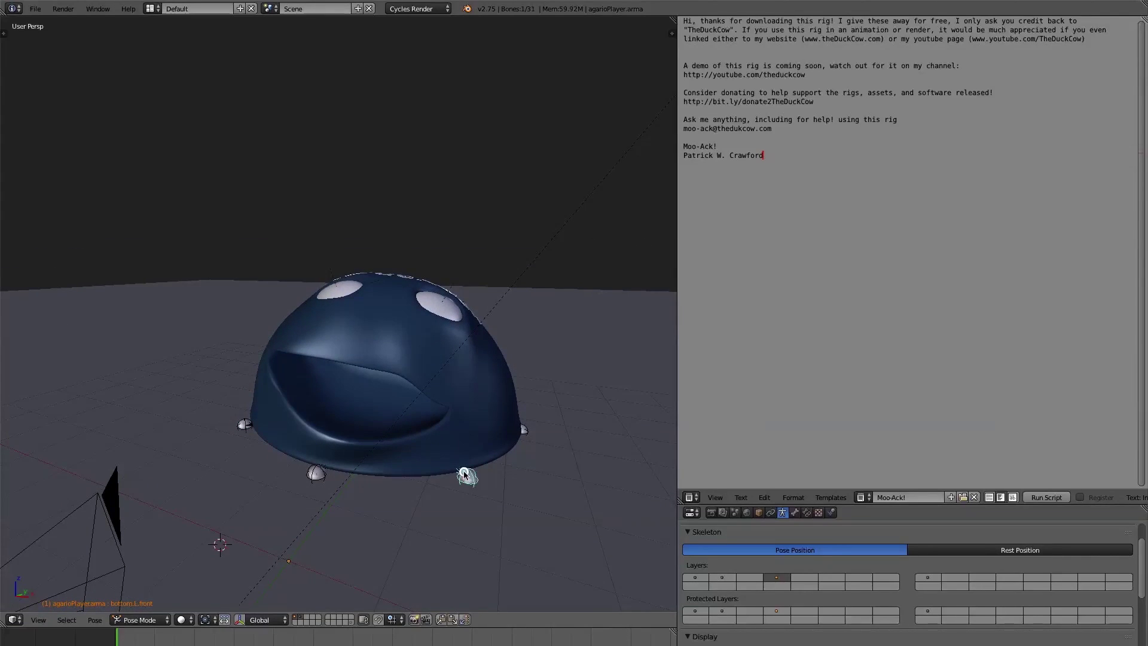
key("r")
key("r")
right_click(510, 497)
Step: Show only the armature's first bone layer, then return to Object Mode and hide the rig
middle_click_drag(510, 497, 431, 421)
left_click(697, 579)
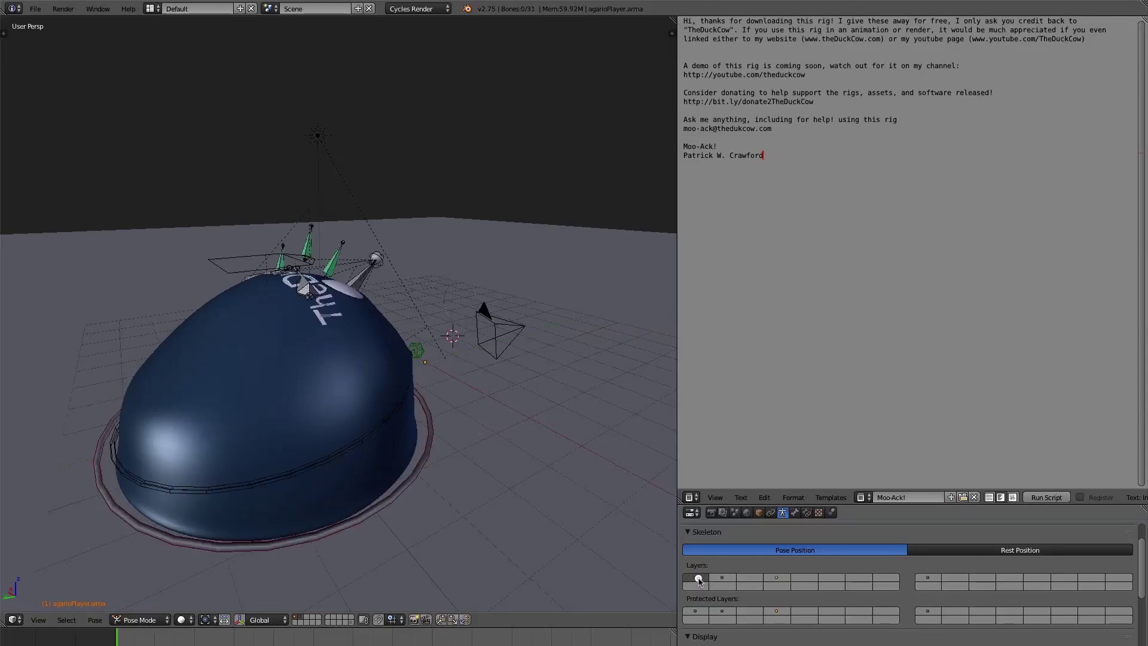
middle_click_drag(477, 352, 293, 318, "shift")
scroll(499, 377, "up", 1)
key("ctrl+Tab")
key("h")
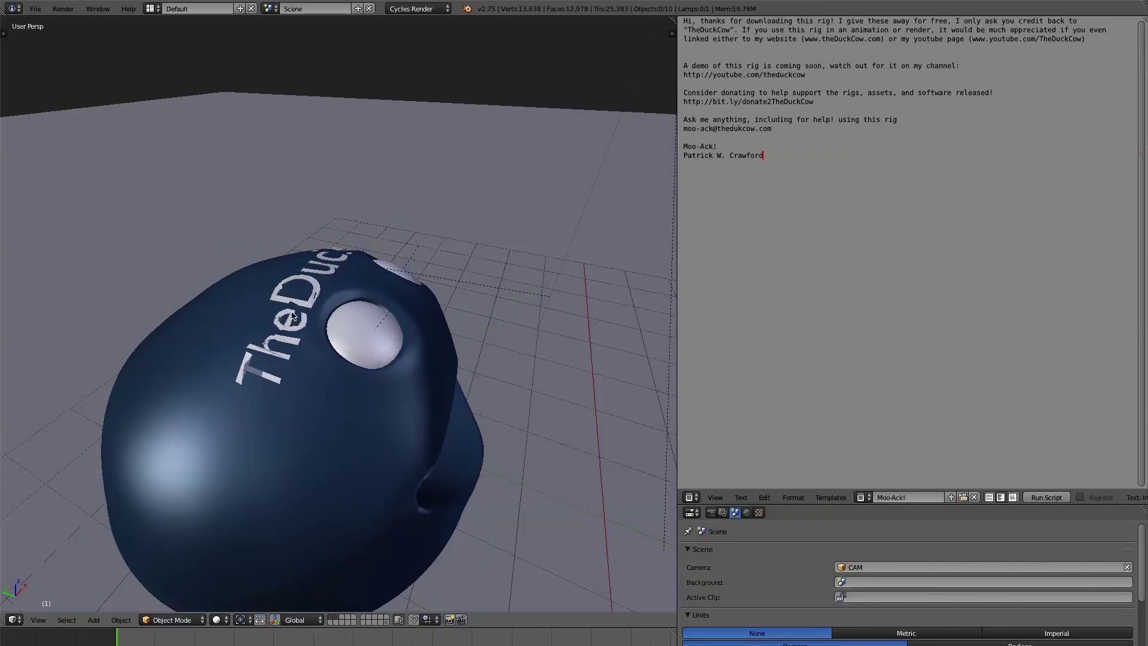
Step: Replace the name text on the player's forehead with "w=team"
right_click(289, 306)
right_click(301, 302)
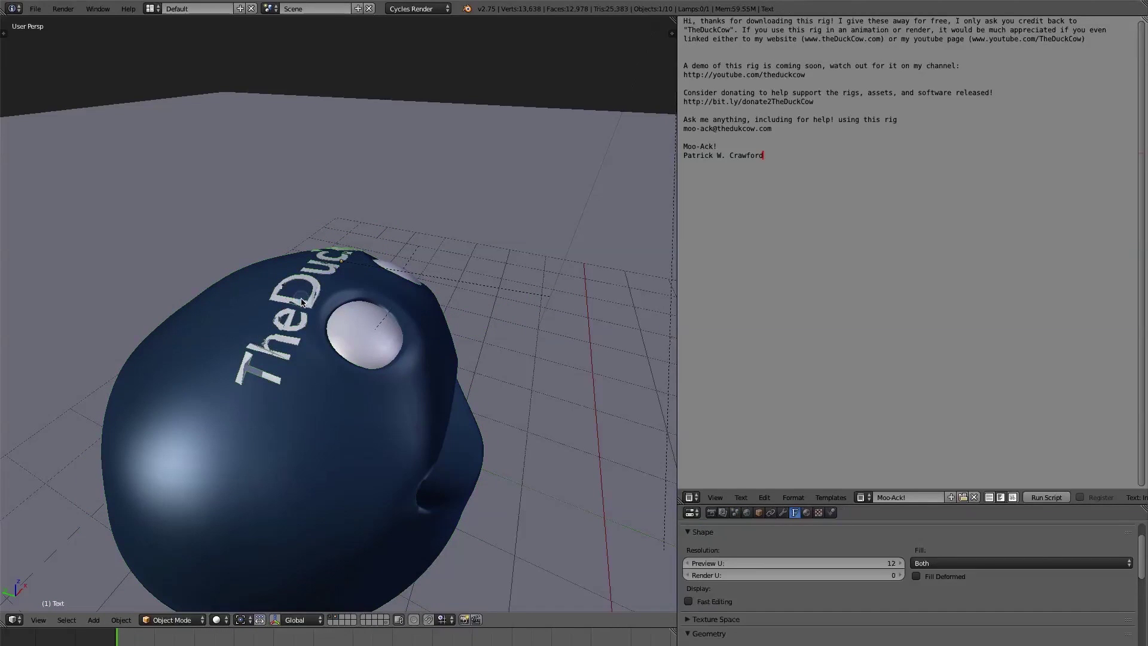
key("Tab")
middle_click_drag(302, 302, 314, 347)
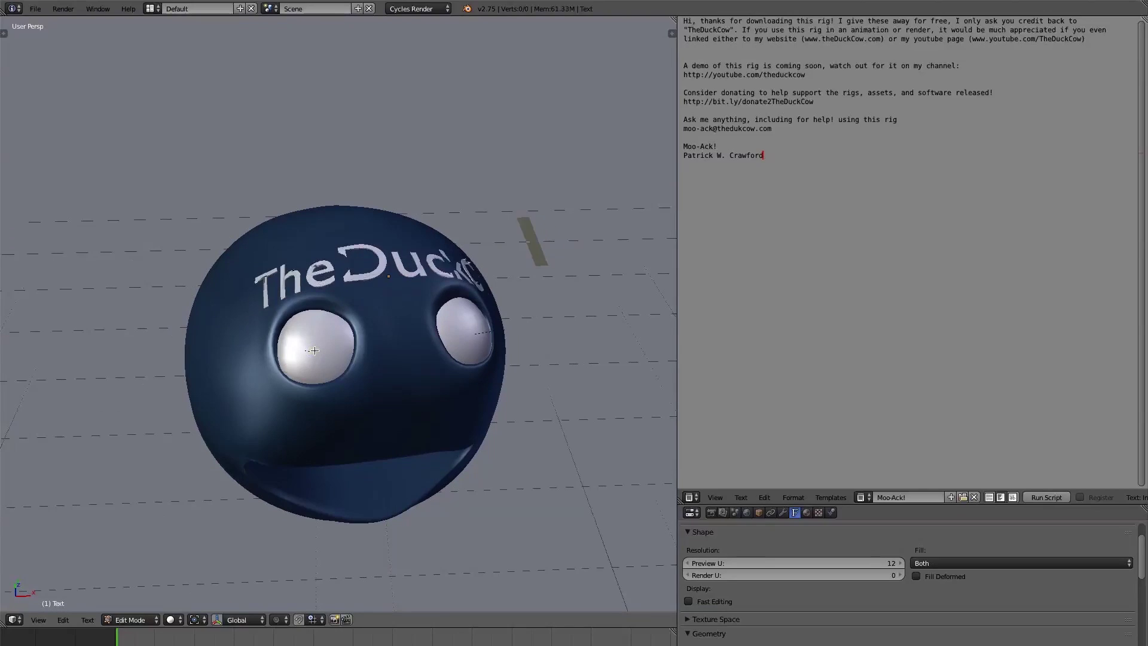
key("BackSpace")
key("BackSpace")
key("BackSpace")
key("BackSpace")
key("BackSpace")
key("BackSpace")
key("BackSpace")
key("BackSpace")
type("W=team")
key("Tab")
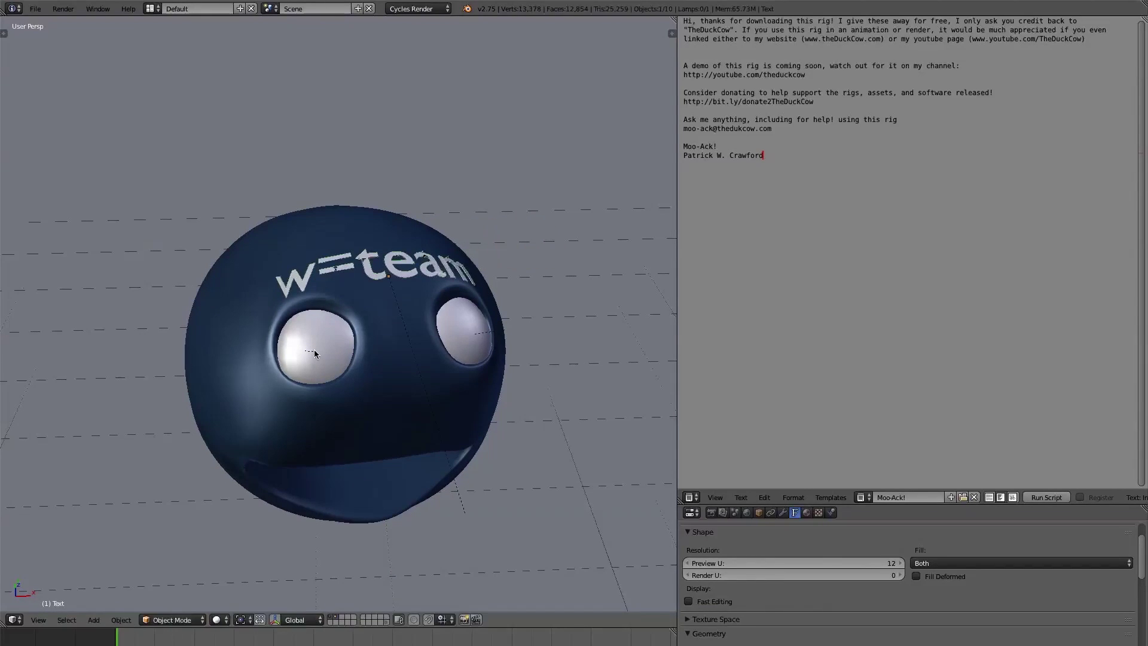
Step: Examine how the text follows the body's surface and show its modifier stack in an enlarged properties editor
middle_click_drag(314, 349, 428, 312)
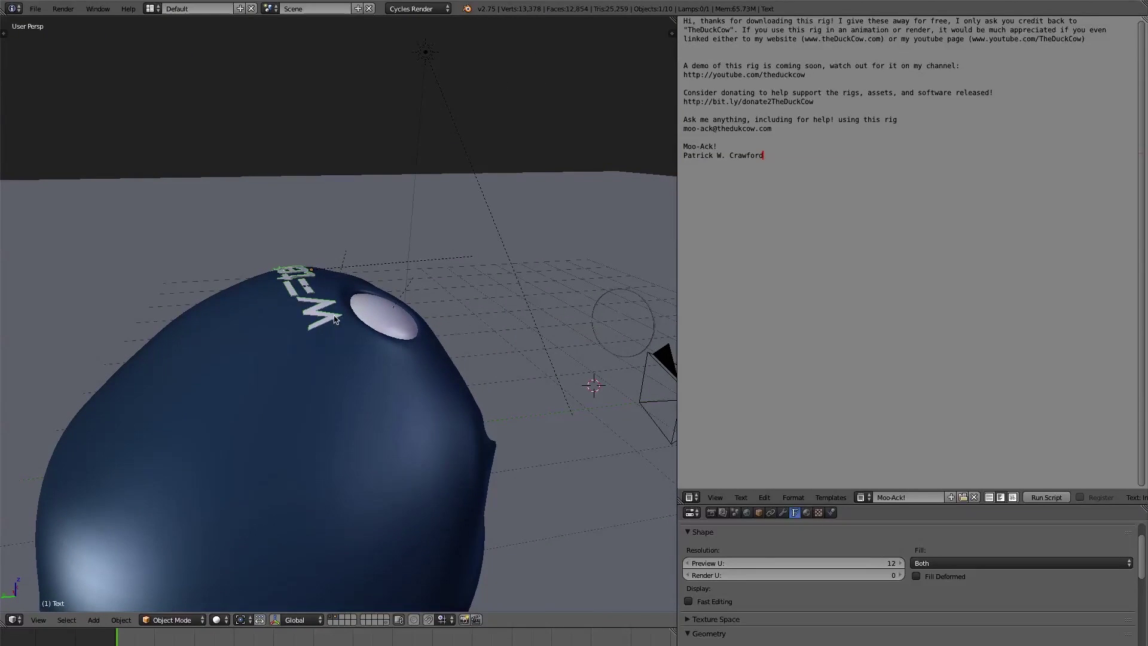
scroll(335, 320, "up", 6)
scroll(325, 299, "down", 3)
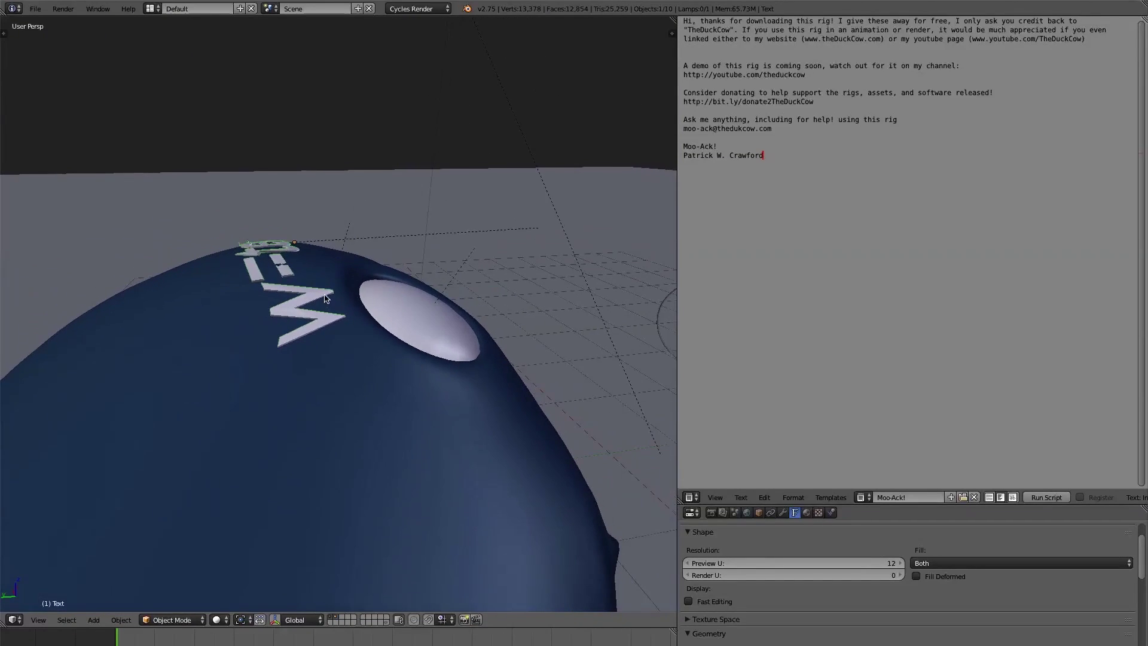
middle_click_drag(326, 299, 441, 257)
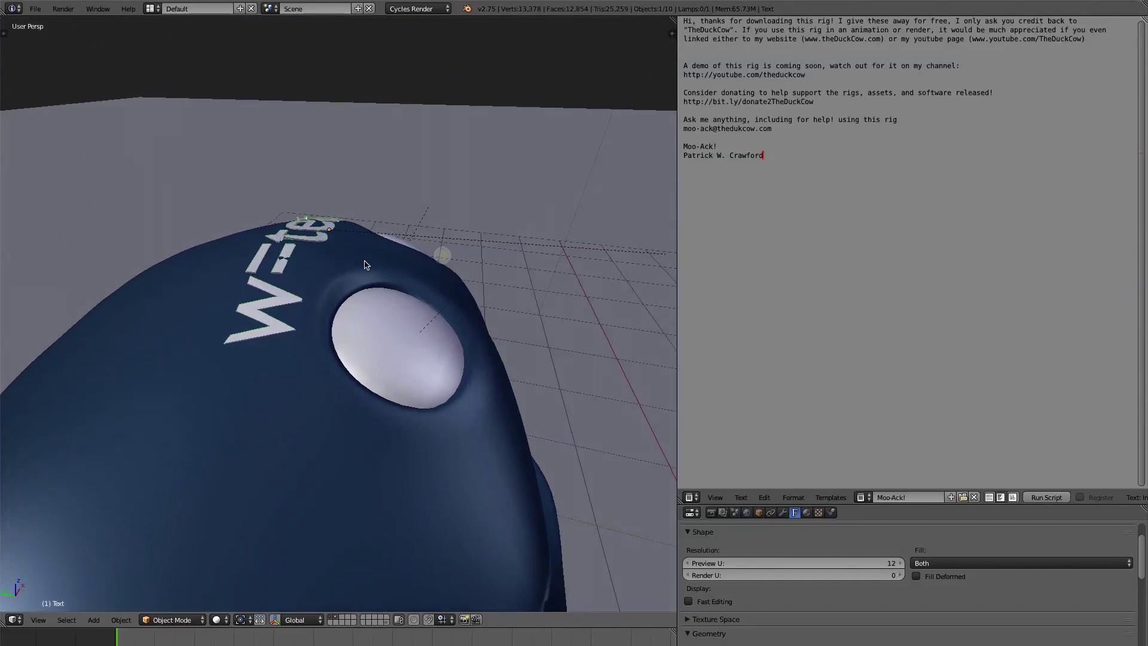
middle_click_drag(367, 264, 367, 266)
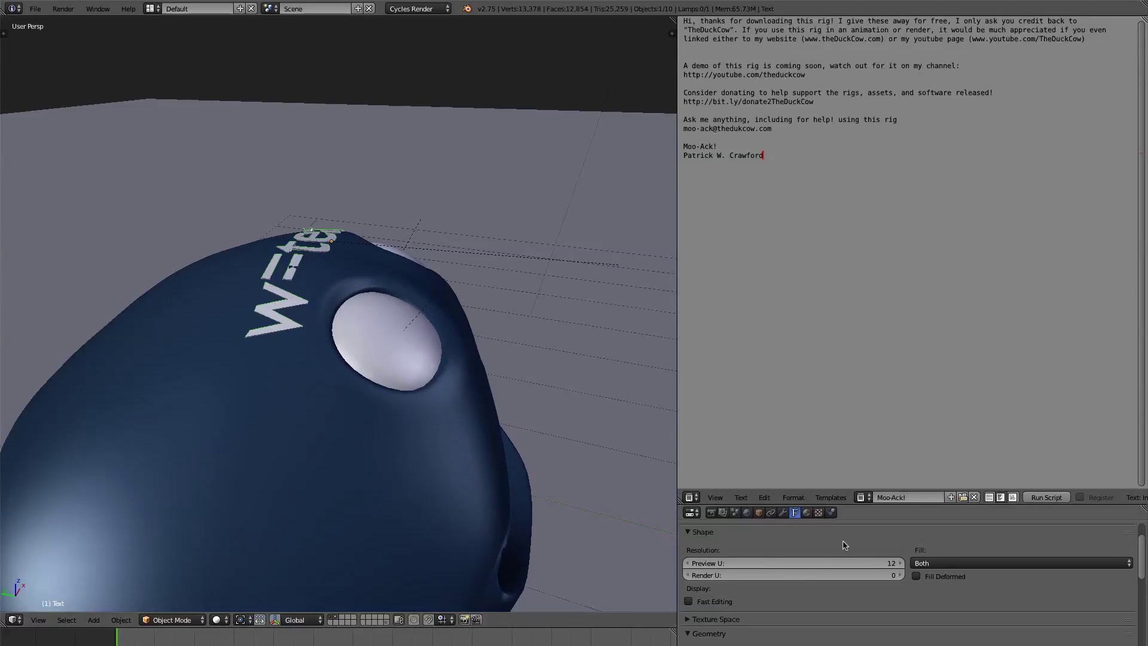
left_click(781, 513)
left_click_drag(767, 504, 771, 243)
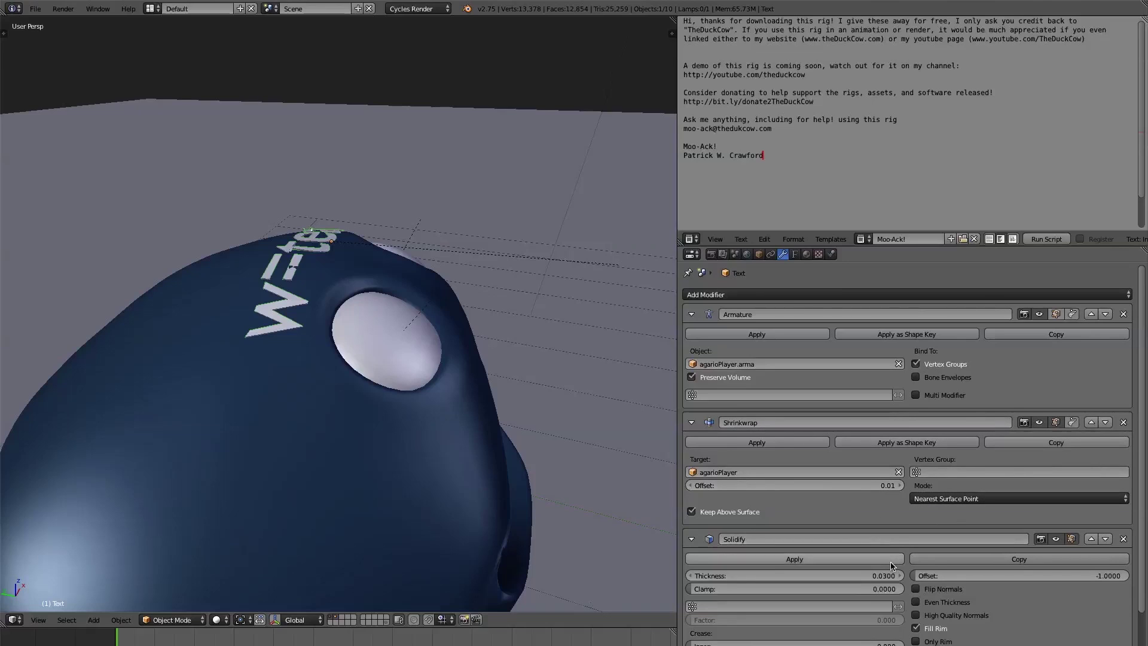
Step: Try a Lattice modifier targeting the Lattice object on the text, and remove it from the stack
scroll(891, 566, "down", 2)
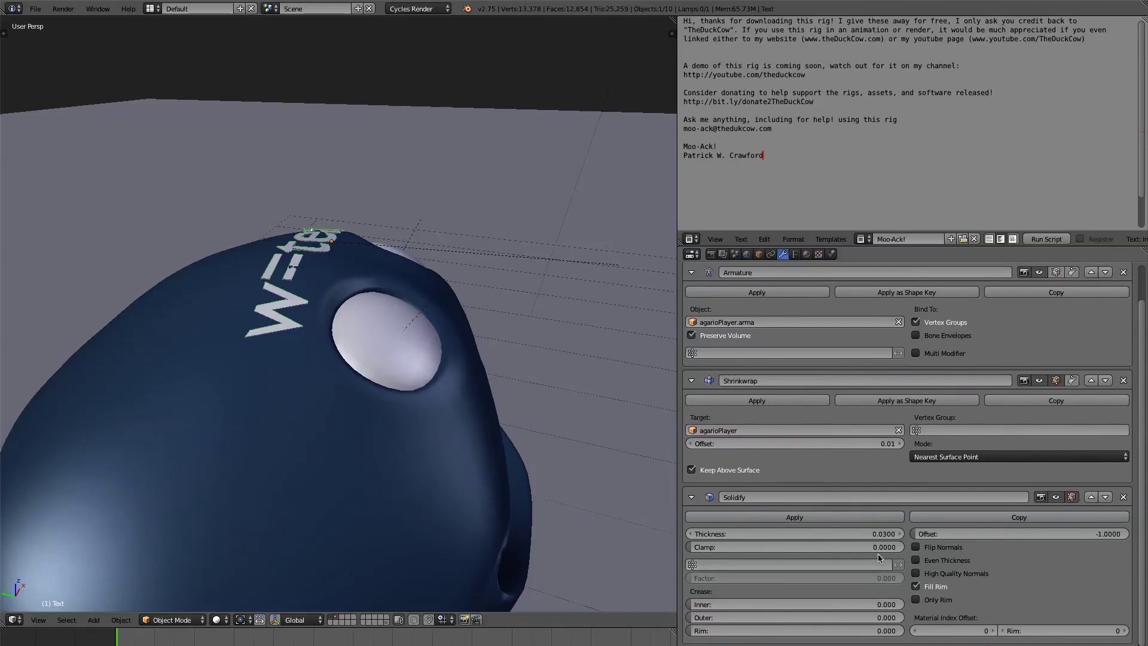
scroll(879, 558, "down", 3)
left_click(795, 645)
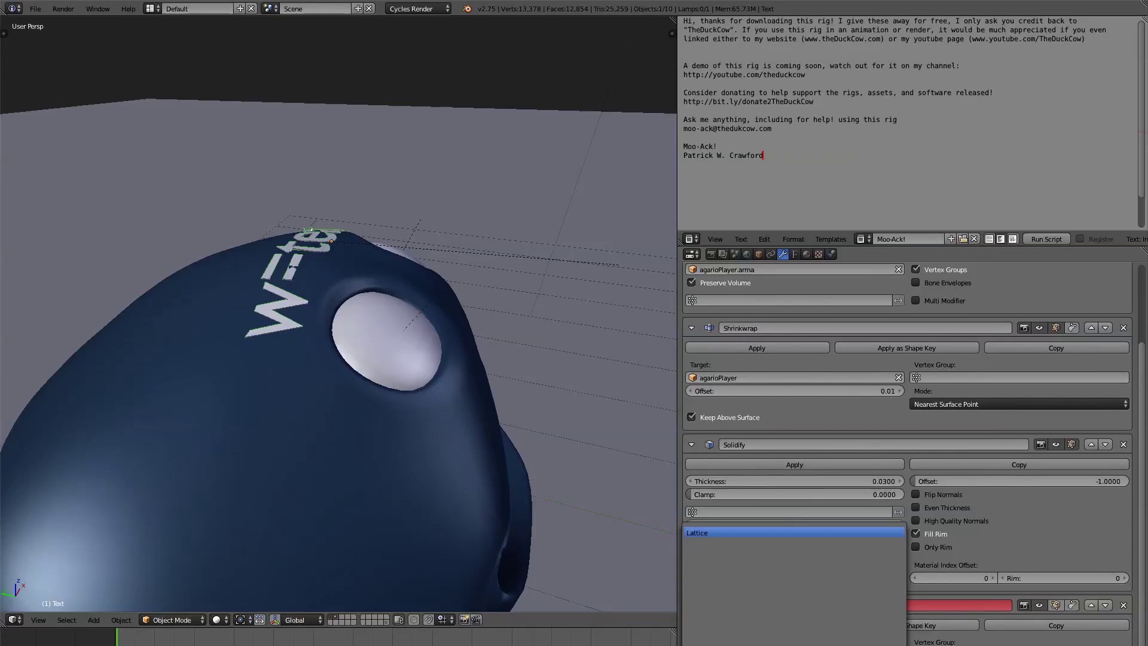
key("Return")
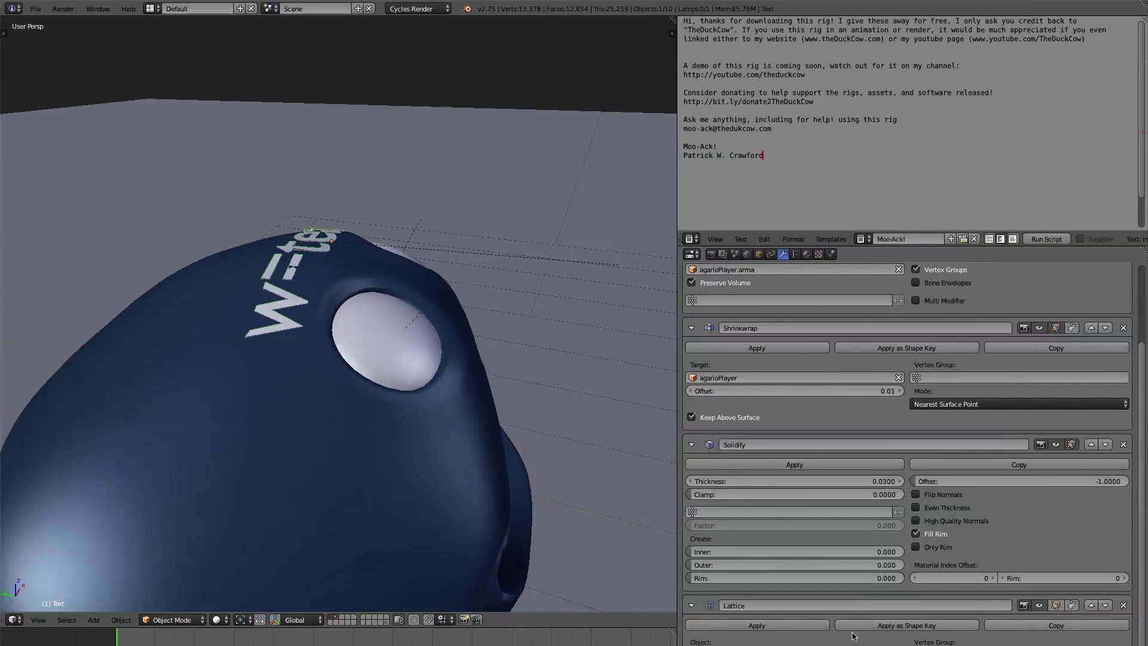
middle_click_drag(467, 260, 386, 272)
left_click(1122, 605)
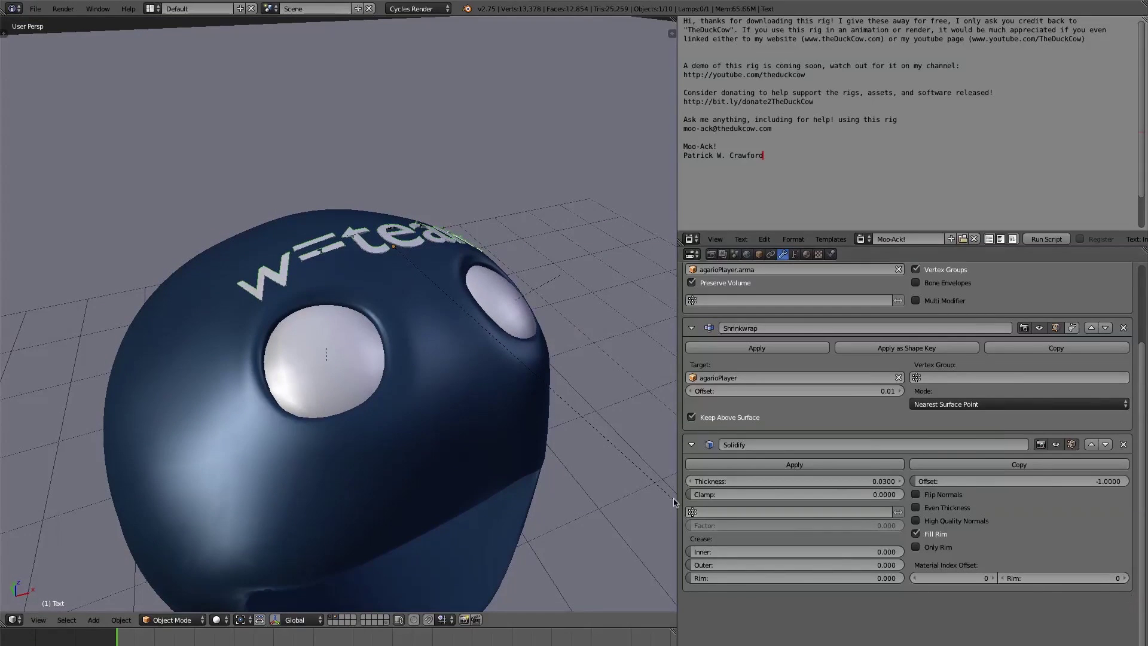
Step: Reveal all hidden objects, select the player's armature and switch it to Pose Mode
middle_click_drag(473, 351, 424, 307)
scroll(425, 308, "down", 3)
middle_click_drag(273, 430, 335, 430)
key("alt+h")
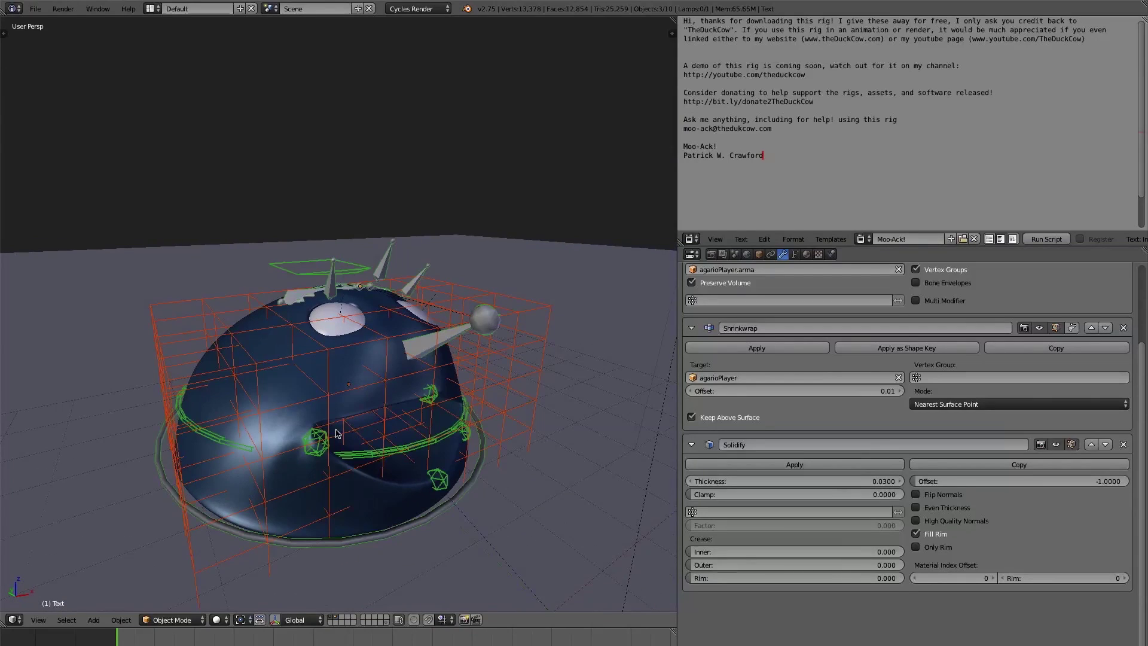
right_click(412, 448)
right_click(413, 448)
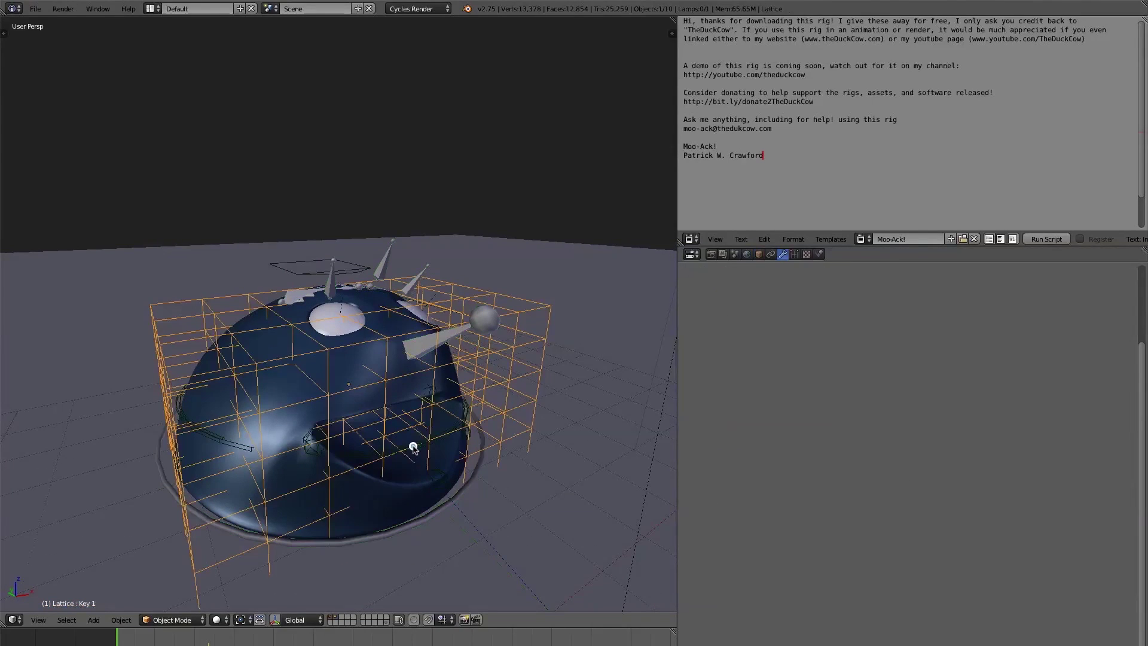
right_click(461, 491)
key("ctrl+Tab")
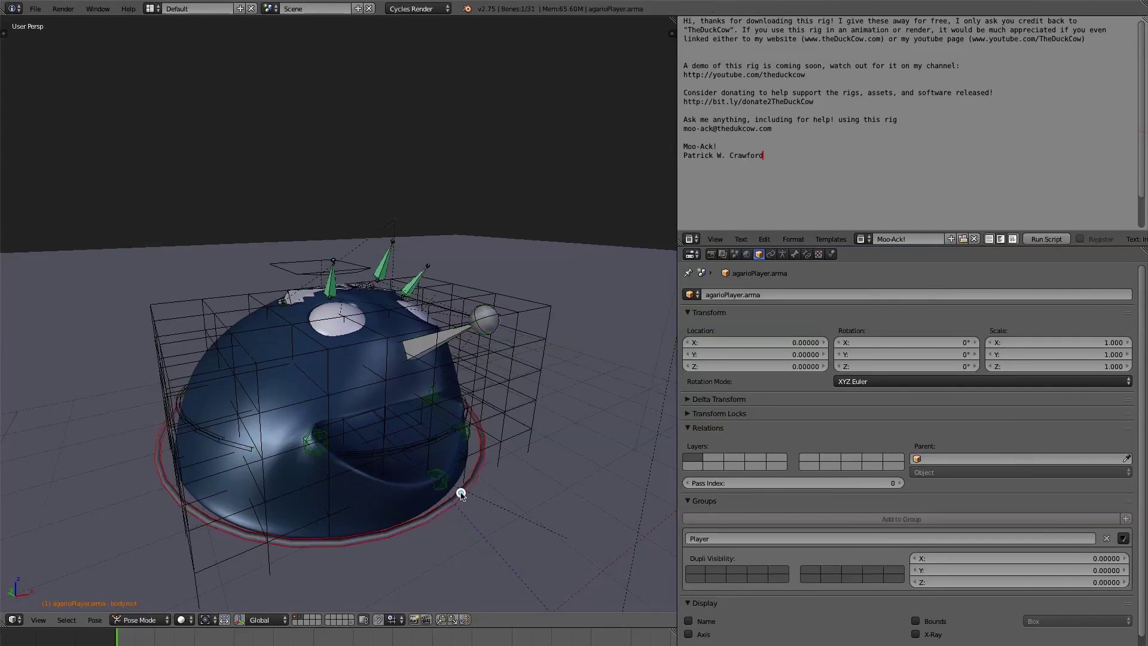
middle_click_drag(406, 474, 412, 424)
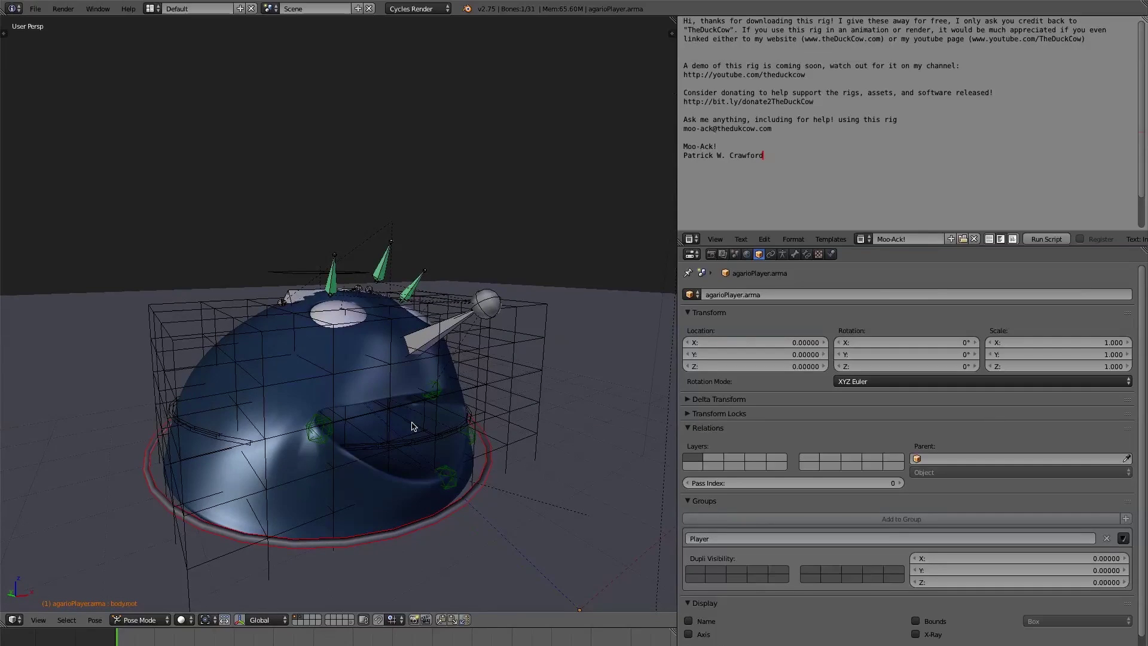